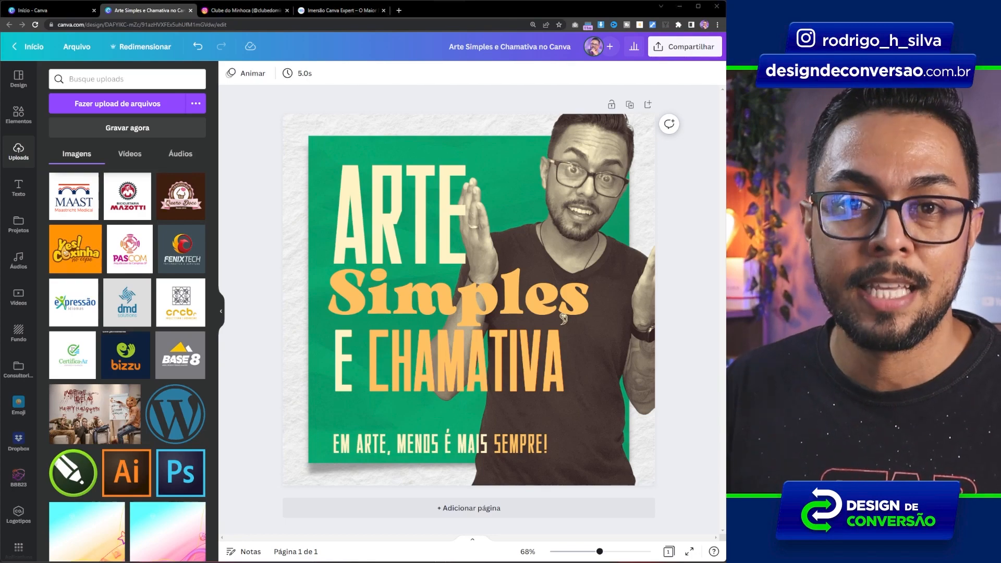
Switch to Instagram and examine the Clube do Minhoca post grid and its green show poster as a style reference
left_click(228, 11)
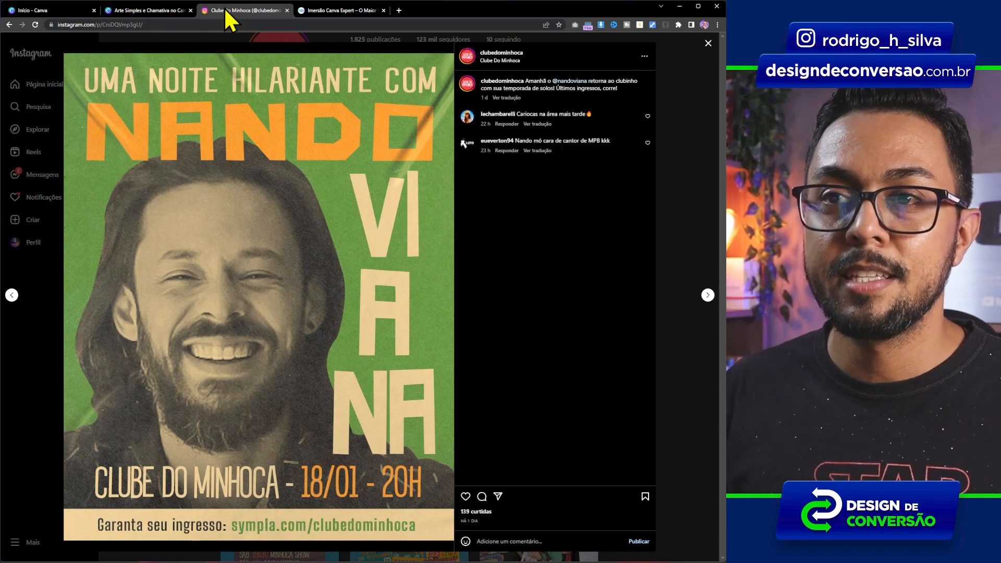
key("Escape")
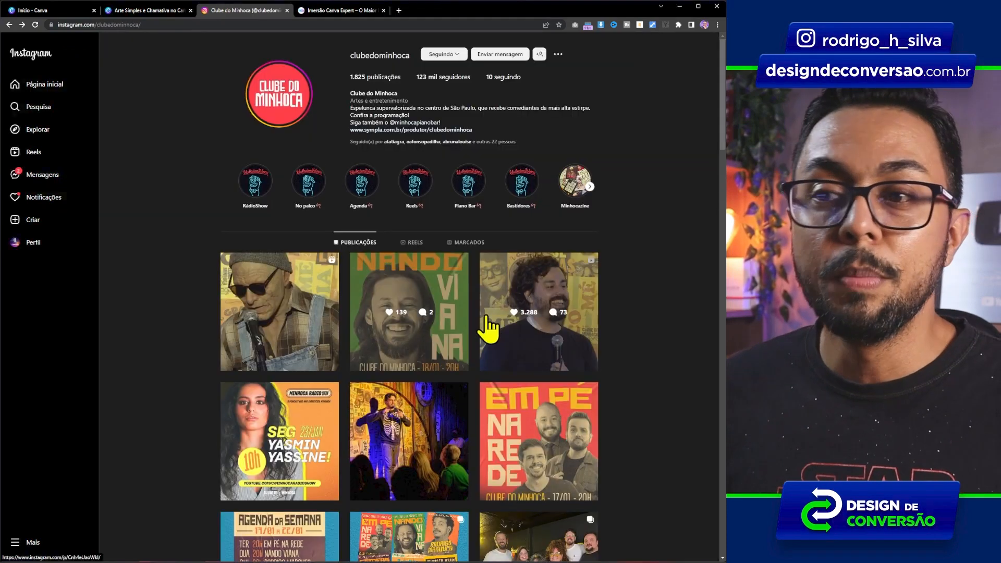
scroll(487, 328, "down", 2)
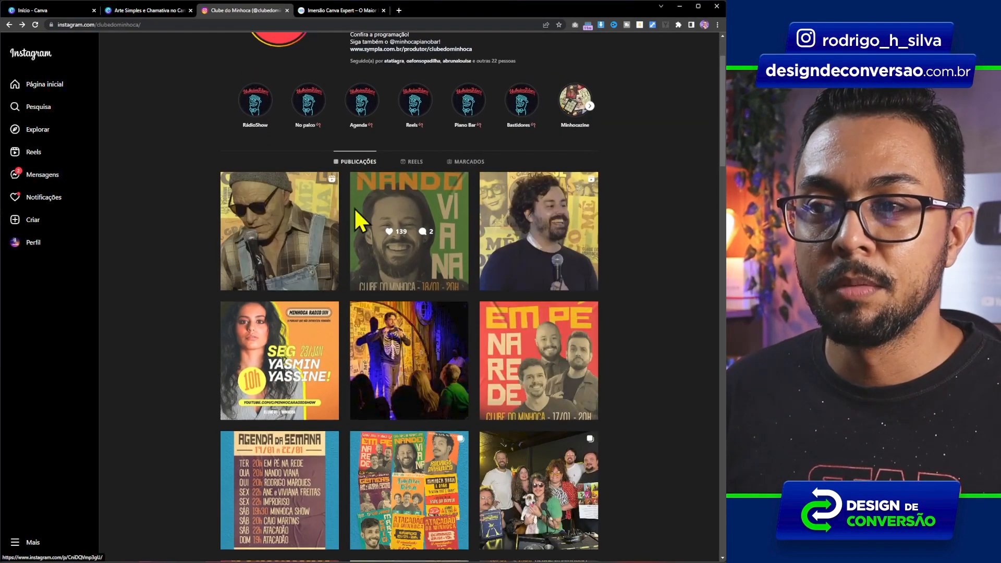
left_click(360, 215)
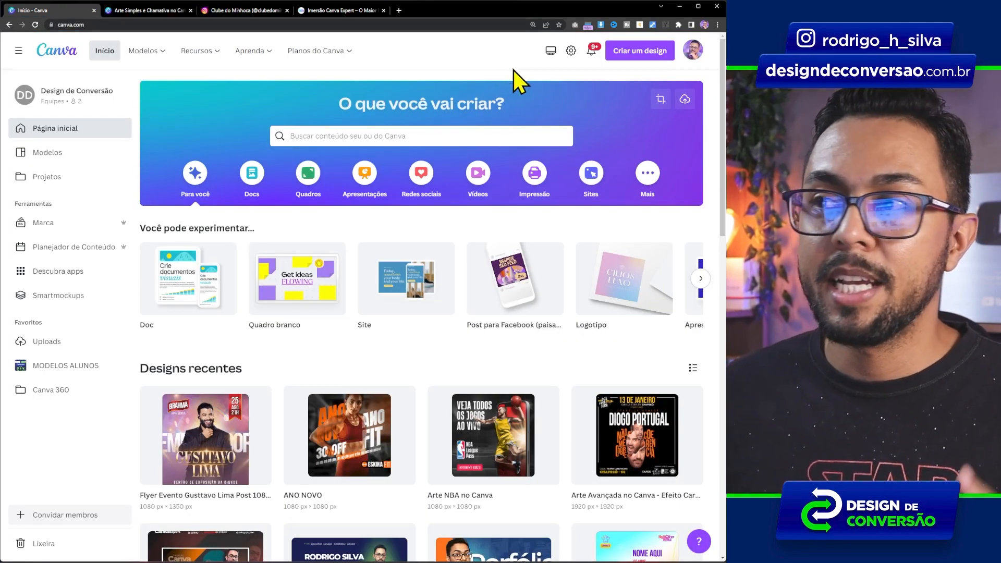
Create a new Canva design with a custom size of 1080 × 1080 px
left_click(645, 52)
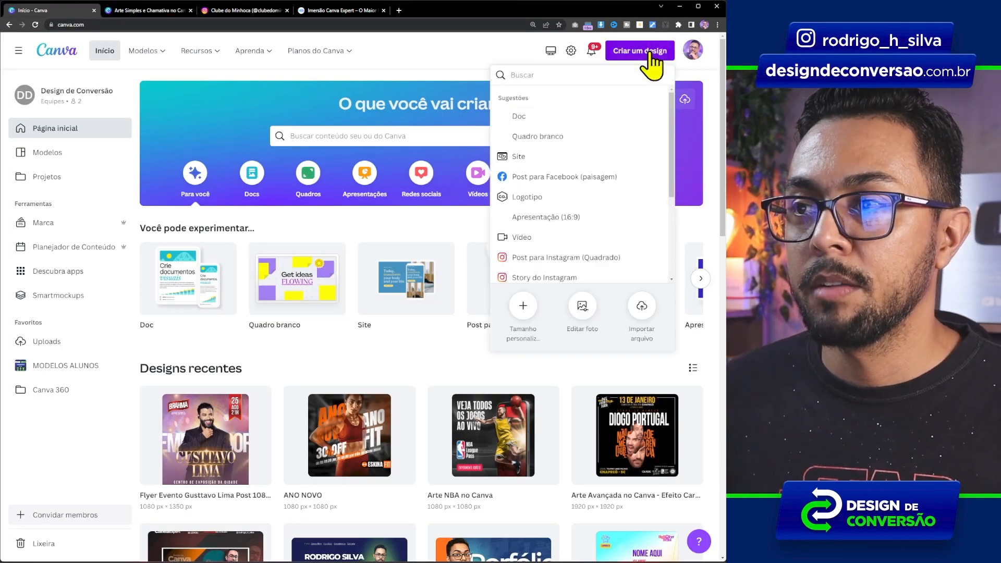
left_click(522, 309)
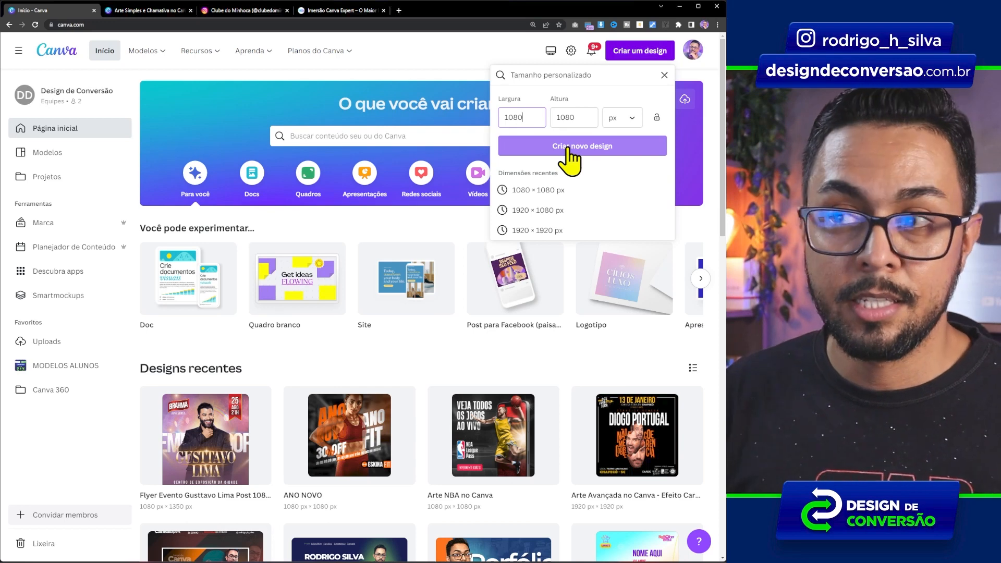
left_click(569, 150)
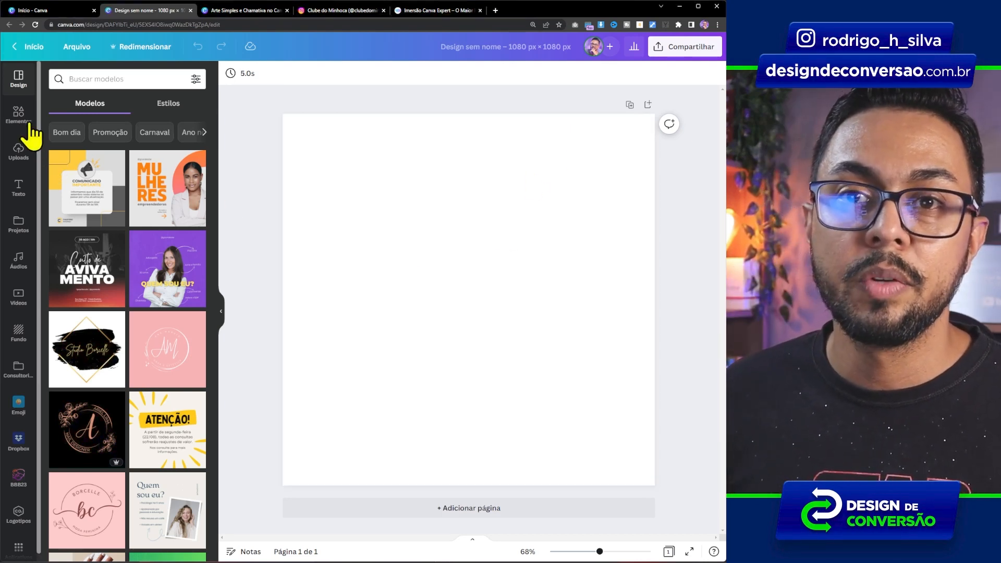
Search the elements for "papel", insert a white textured paper photo and enlarge it to cover the whole page
left_click(19, 111)
left_click(86, 80)
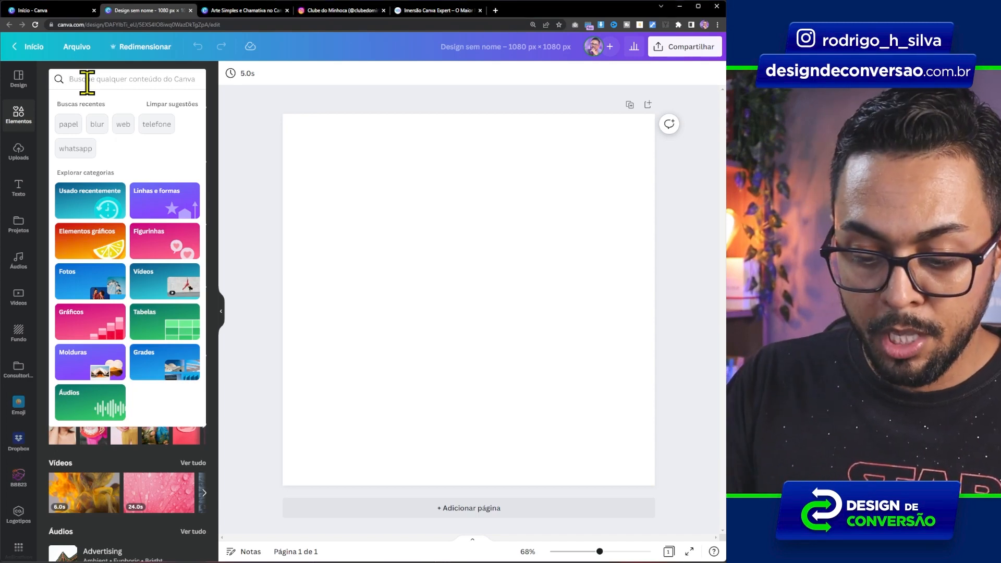
type("papel")
key("Return")
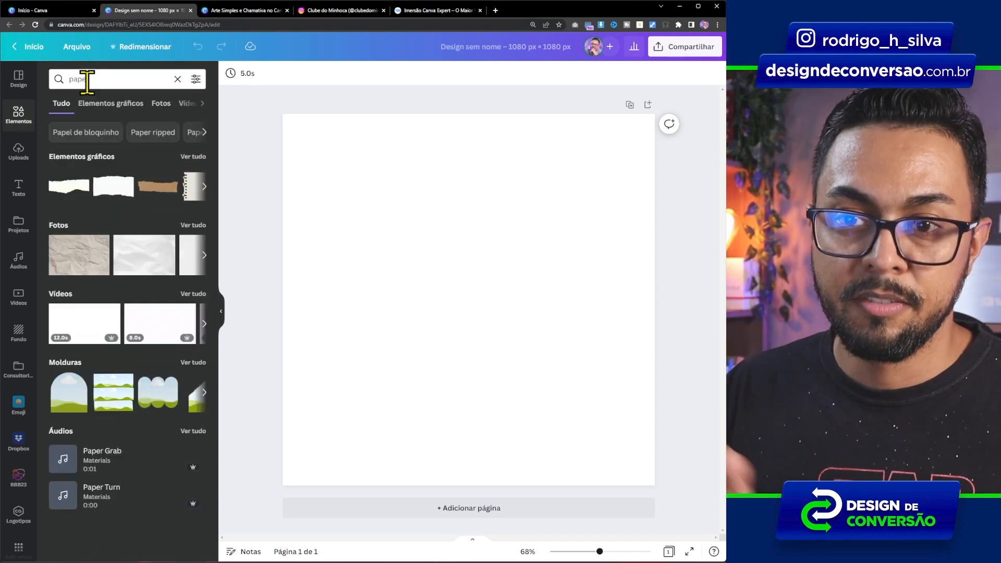
left_click(159, 105)
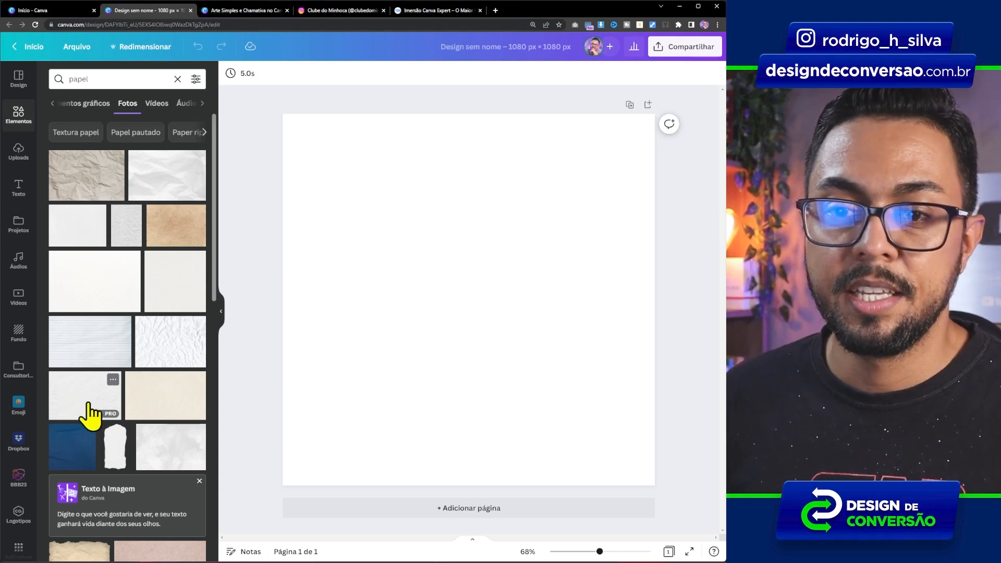
left_click(88, 404)
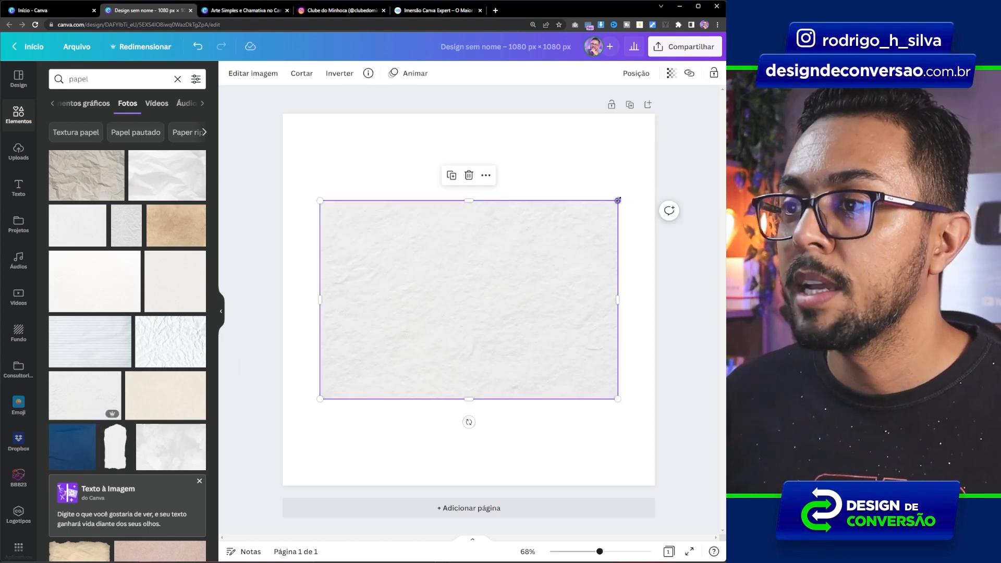
left_click_drag(618, 200, 723, 113)
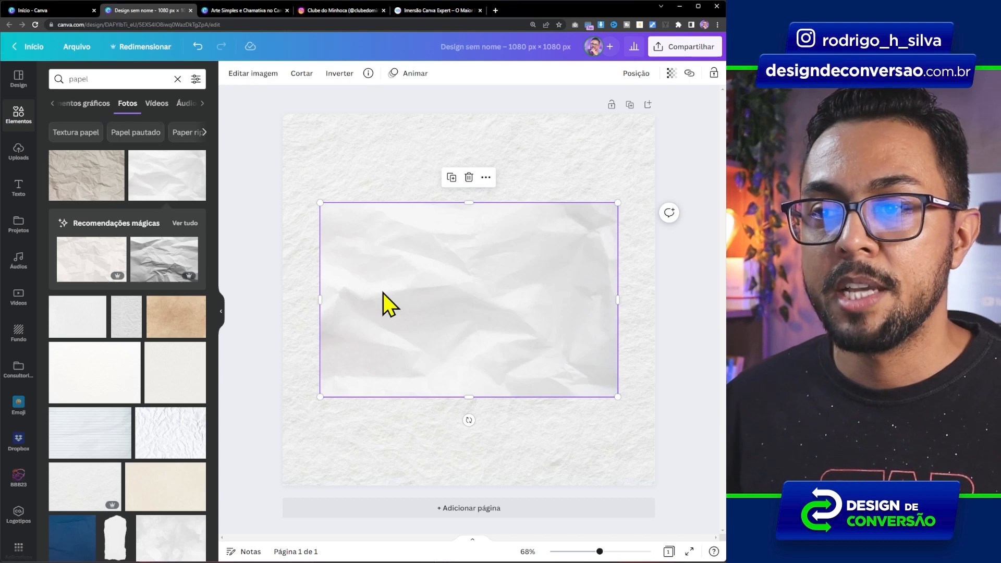
Apply the Duotone effect Mar verde to the crumpled paper photo at intensity 1
left_click(253, 74)
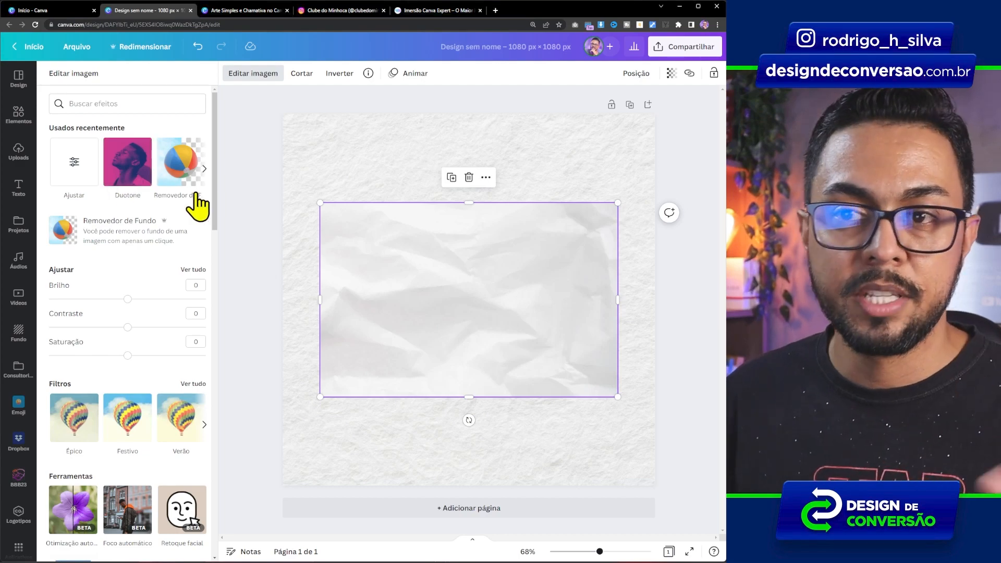
scroll(193, 213, "down", 5)
scroll(186, 234, "down", 15)
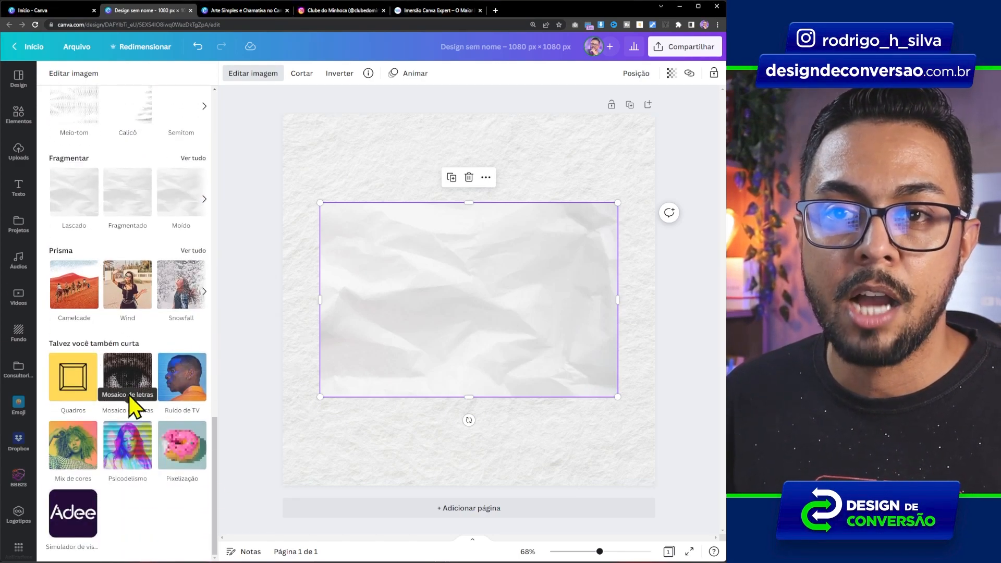
scroll(78, 152, "up", 2)
scroll(112, 195, "up", 15)
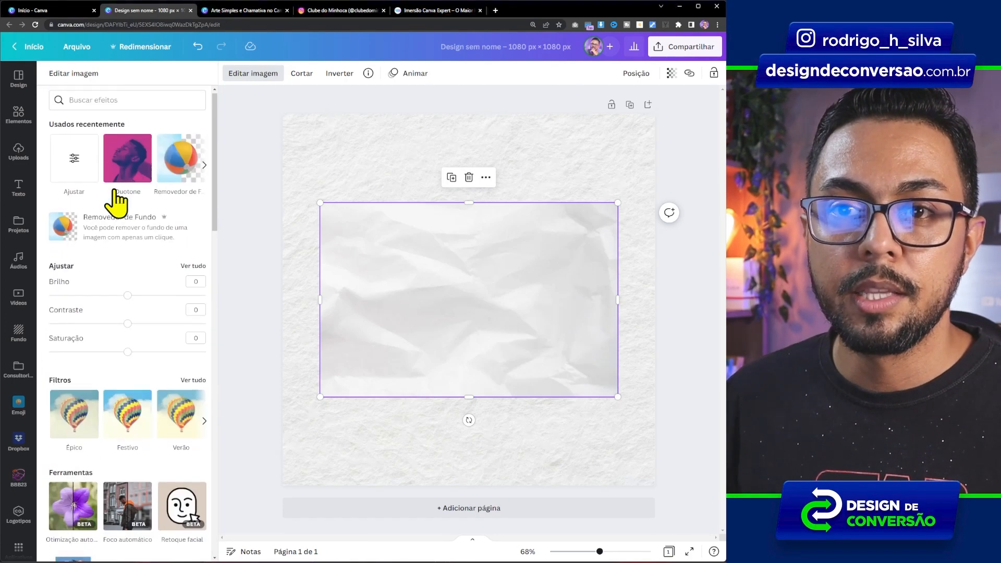
left_click(125, 161)
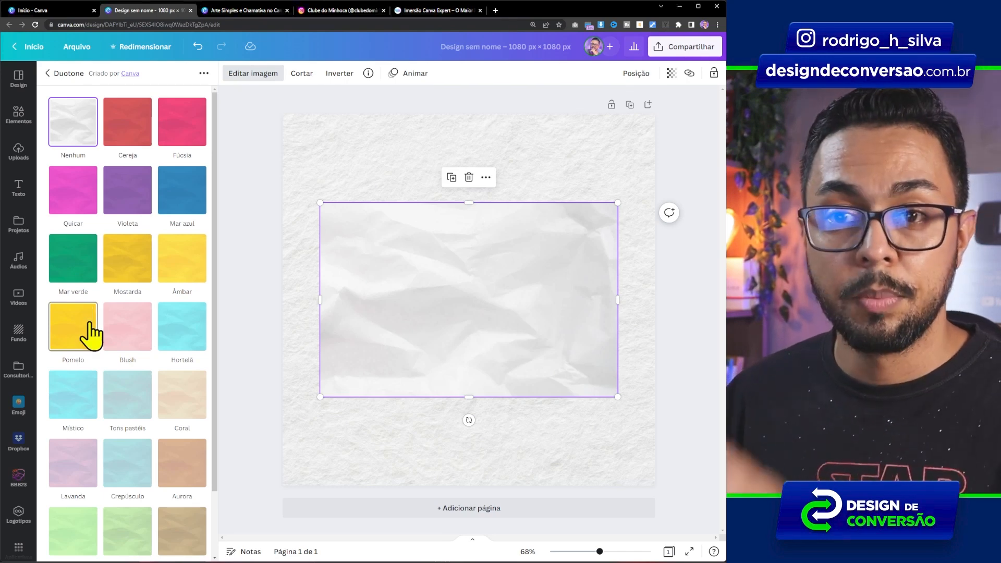
left_click(73, 259)
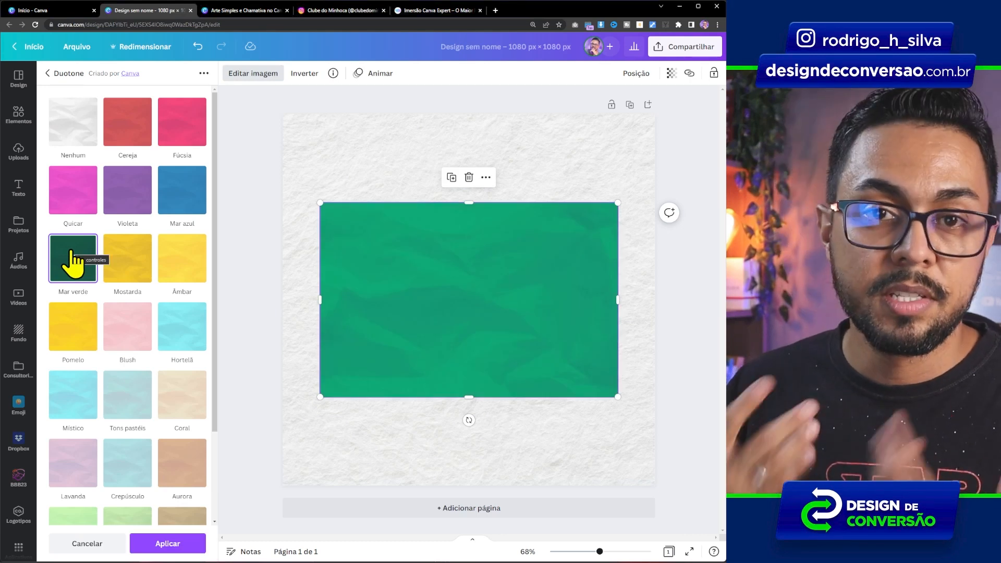
left_click(74, 258)
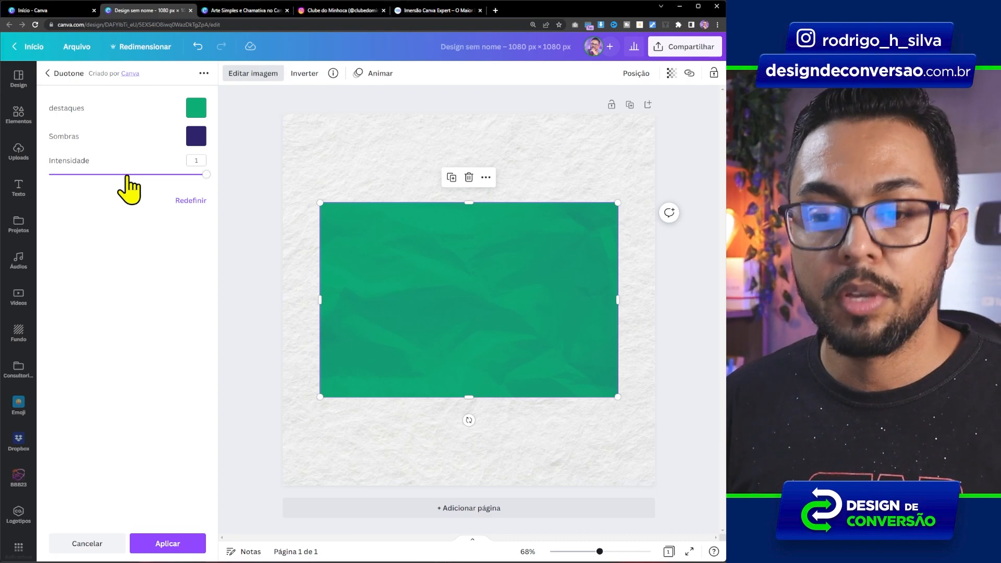
left_click(156, 544)
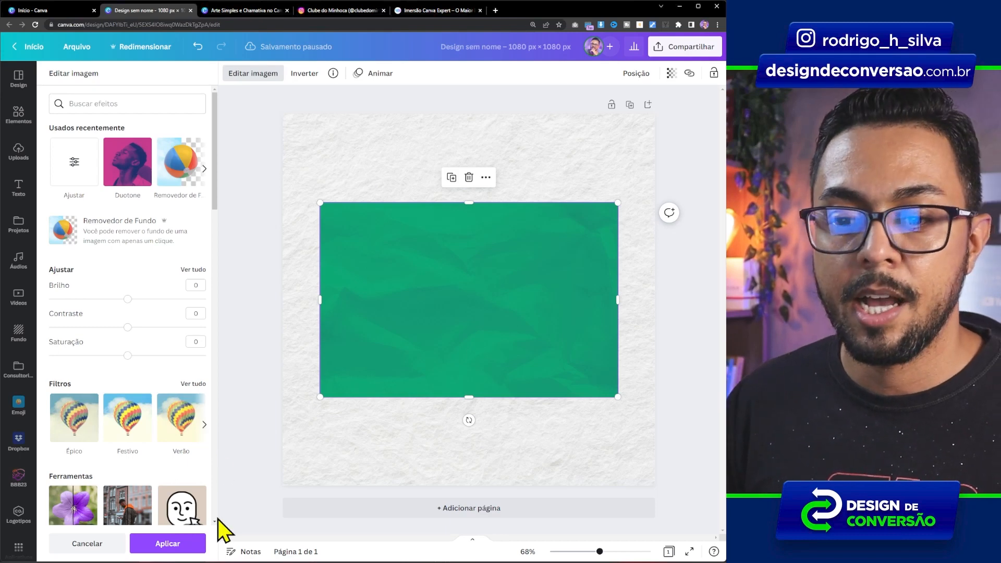
left_click(189, 544)
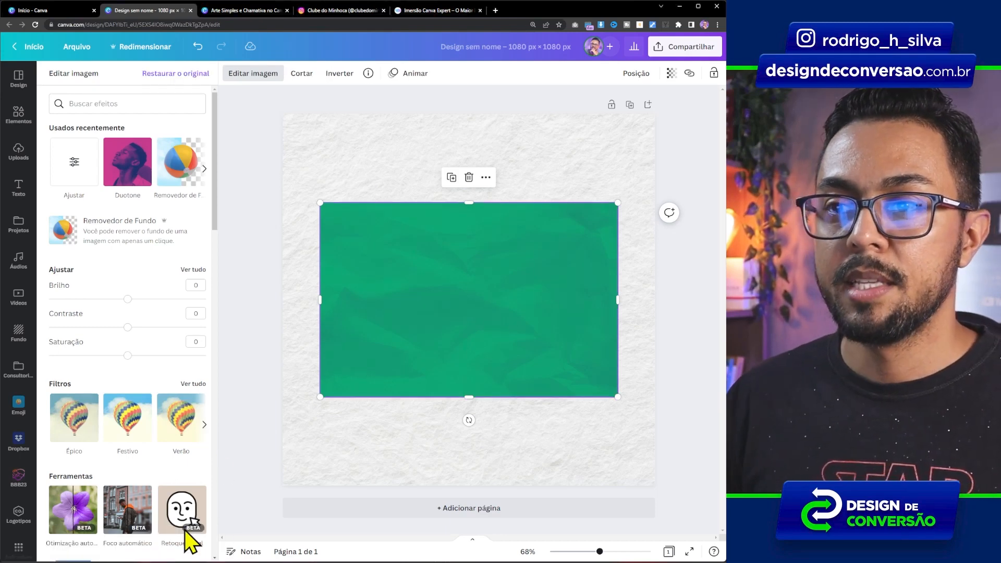
Crop the green paper's sides to a near-square and enlarge it to leave an even white paper margin around it
left_click_drag(617, 297, 573, 313)
left_click_drag(320, 299, 371, 301)
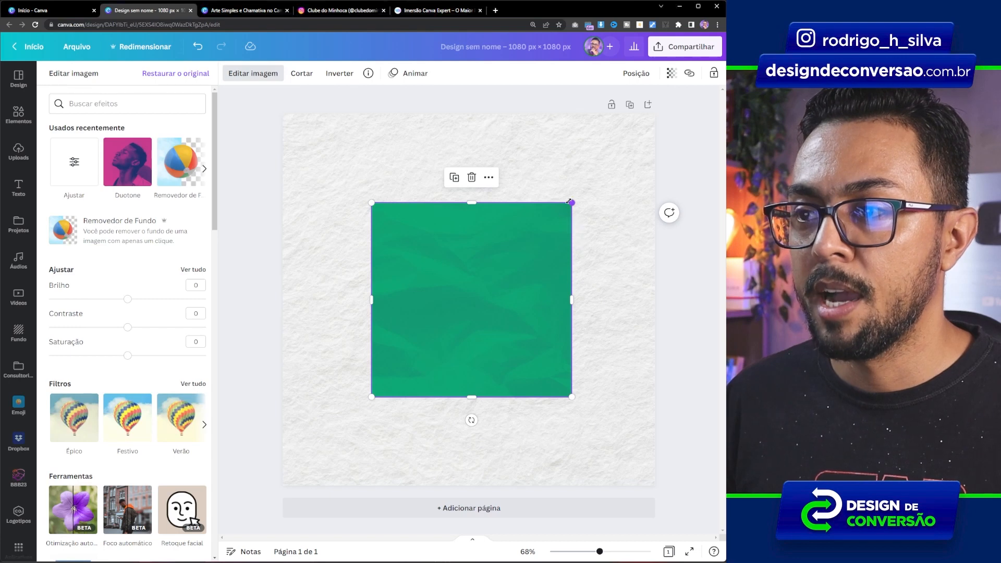
left_click_drag(573, 202, 636, 140)
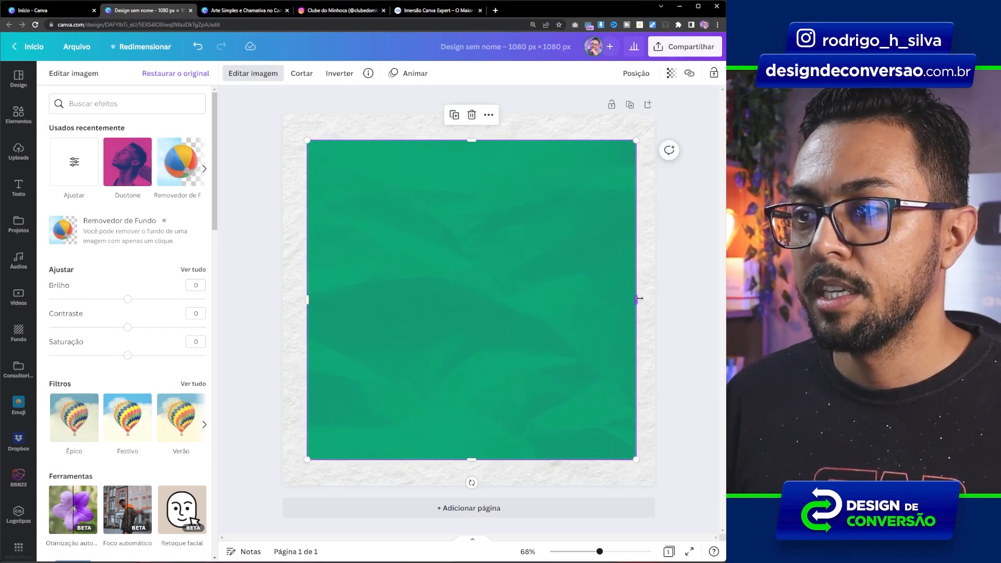
left_click_drag(639, 299, 631, 298)
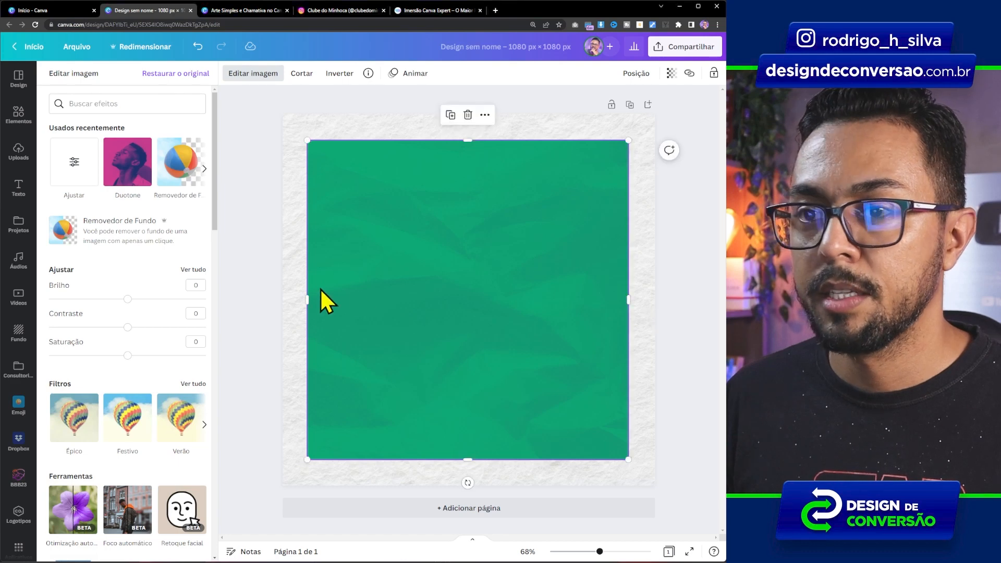
left_click_drag(310, 299, 312, 299)
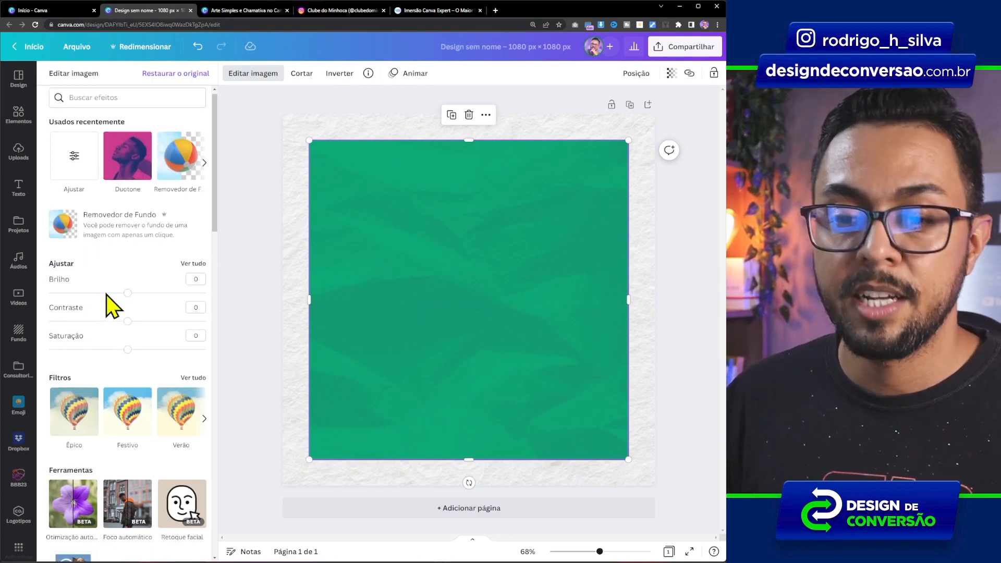
Add a Curva shadow from the Sombras effects to the green paper
scroll(107, 302, "down", 8)
scroll(106, 296, "down", 1)
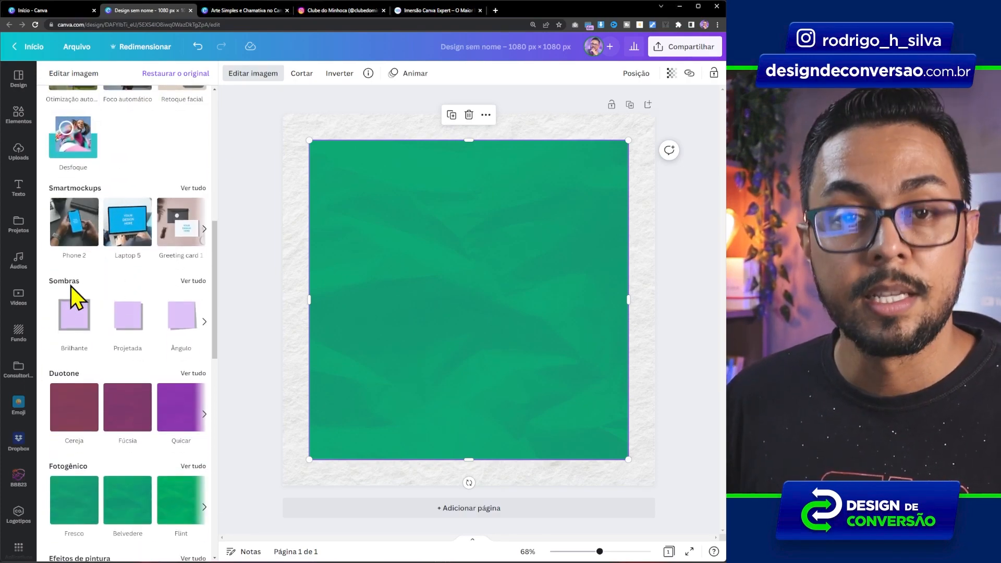
scroll(112, 309, "down", 12)
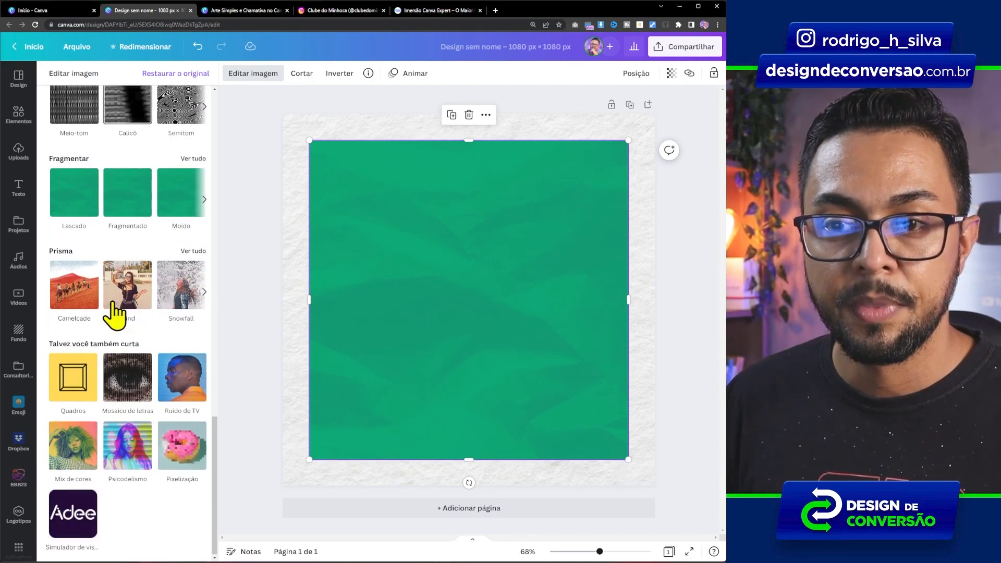
scroll(85, 409, "up", 4)
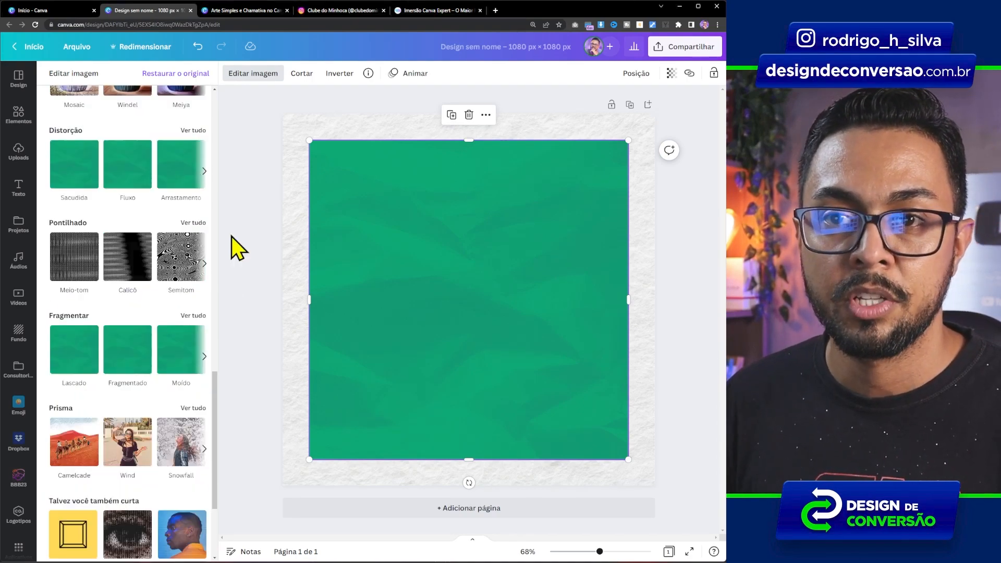
scroll(134, 302, "up", 6)
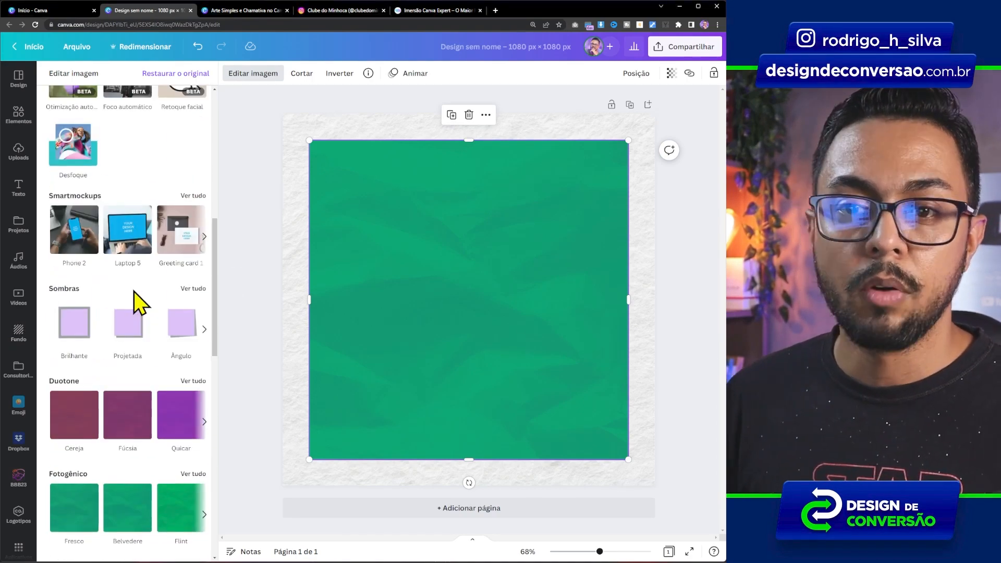
left_click(196, 289)
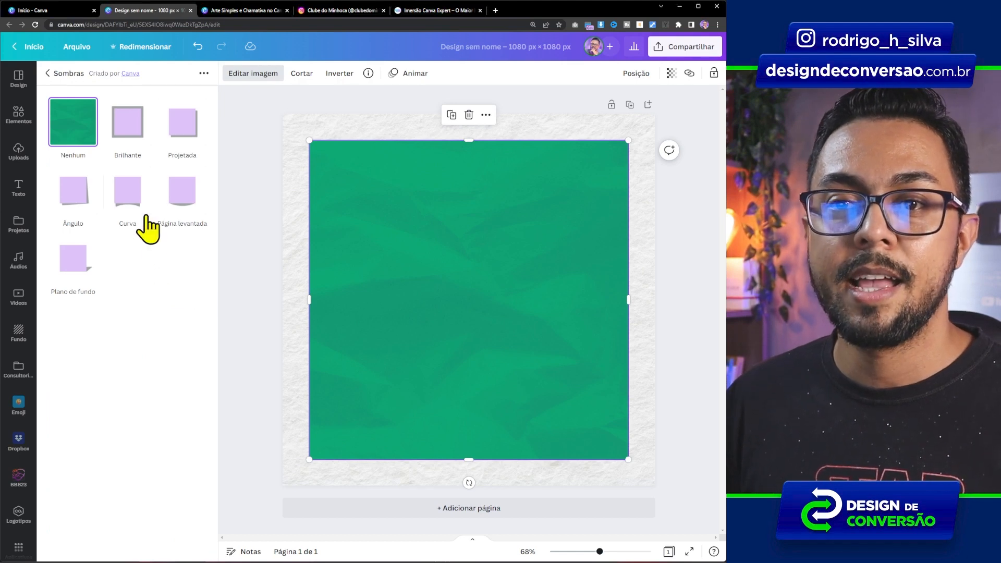
left_click(130, 205)
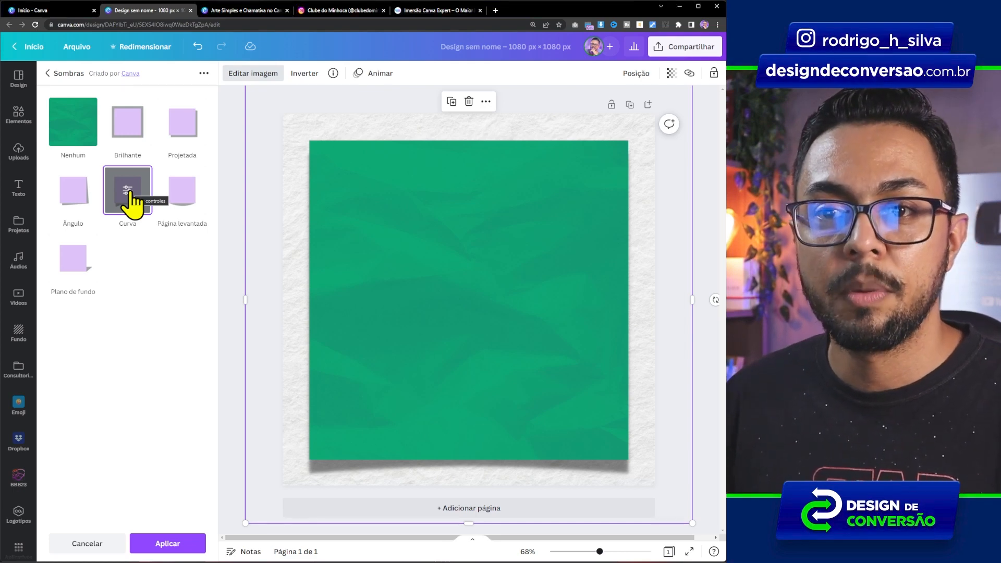
Set the green paper's Curva shadow to Distância 1, Desfoque 8 and Transparência 33, and apply it
left_click(131, 194)
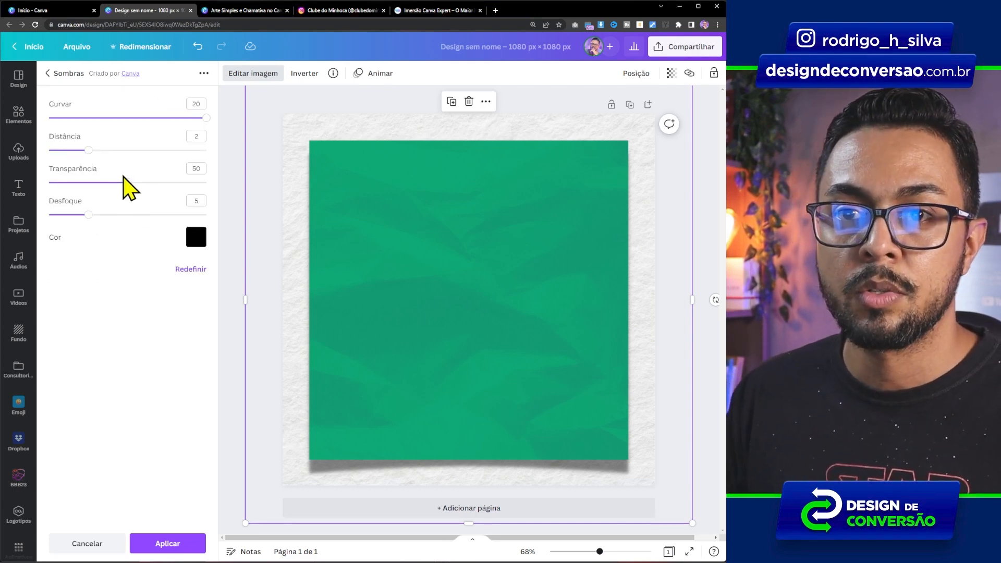
left_click_drag(90, 152, 69, 151)
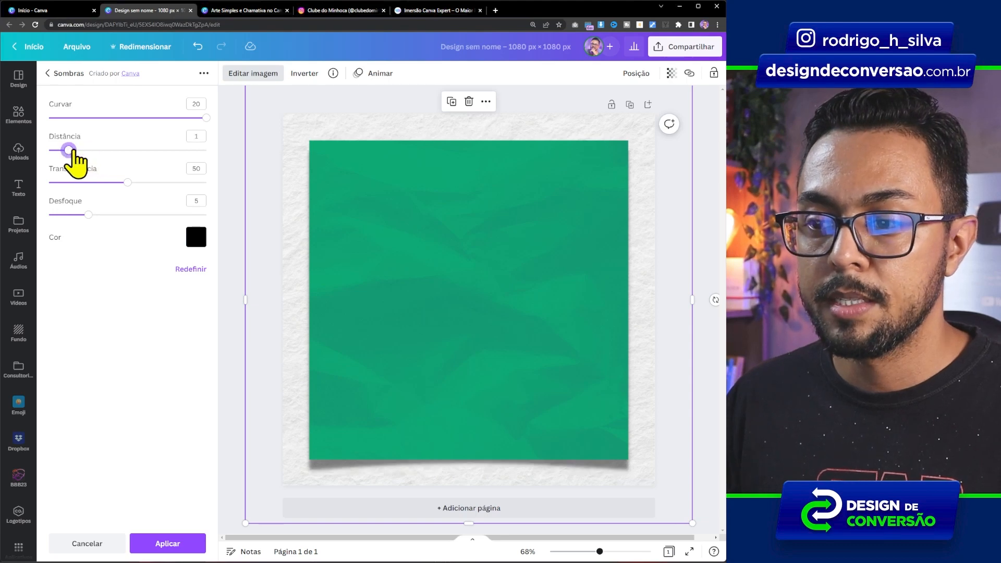
left_click_drag(88, 214, 111, 214)
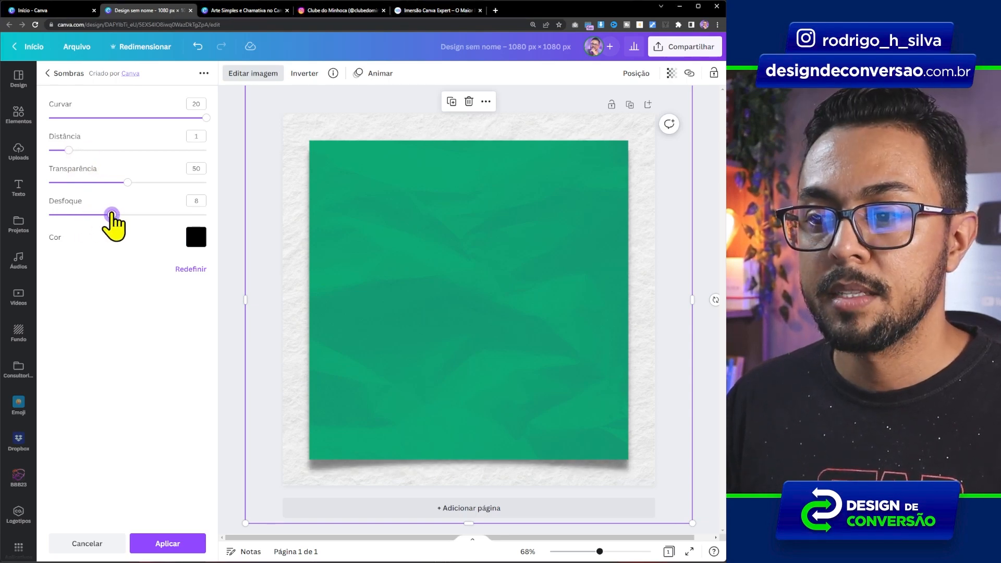
left_click(85, 183)
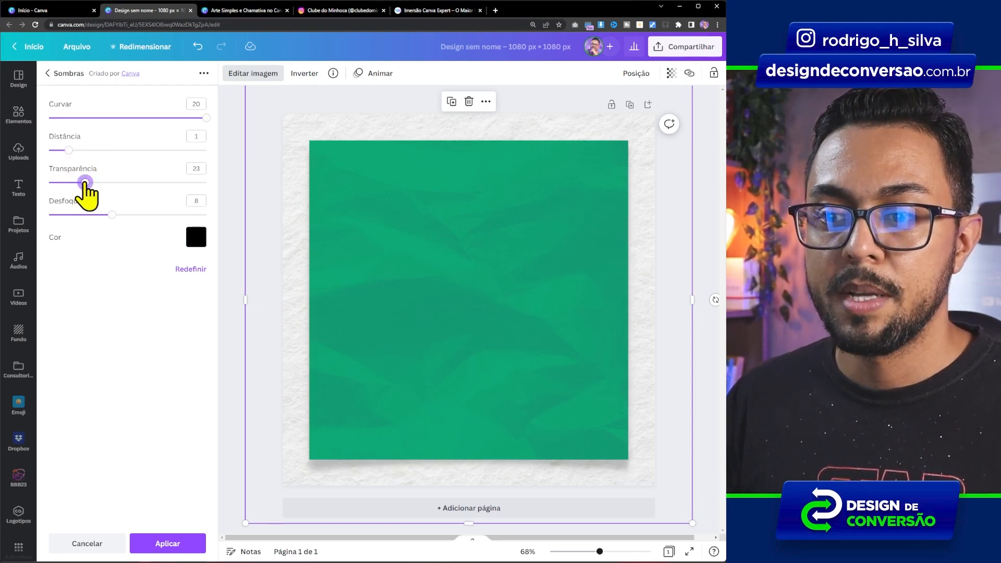
left_click_drag(85, 183, 101, 182)
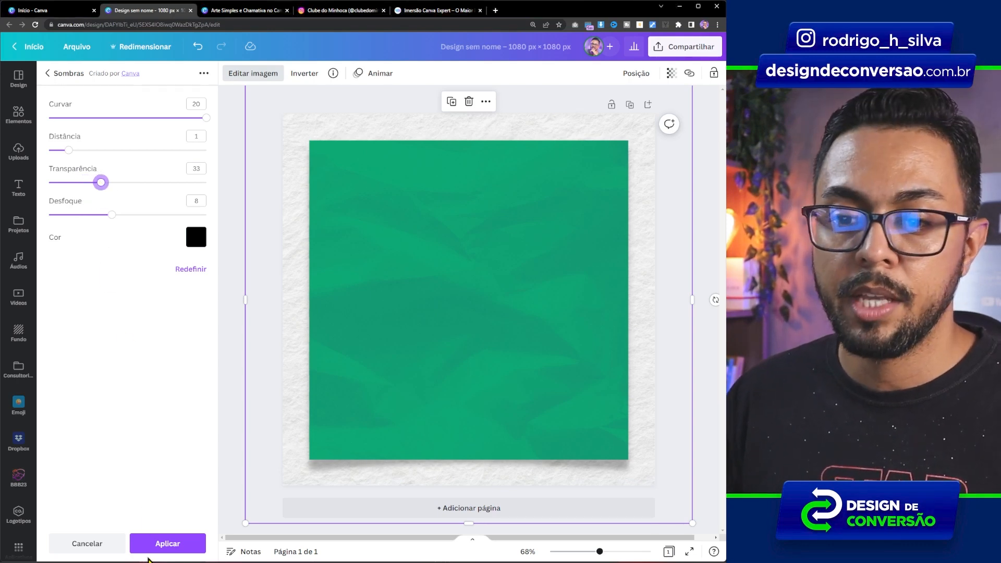
left_click(146, 545)
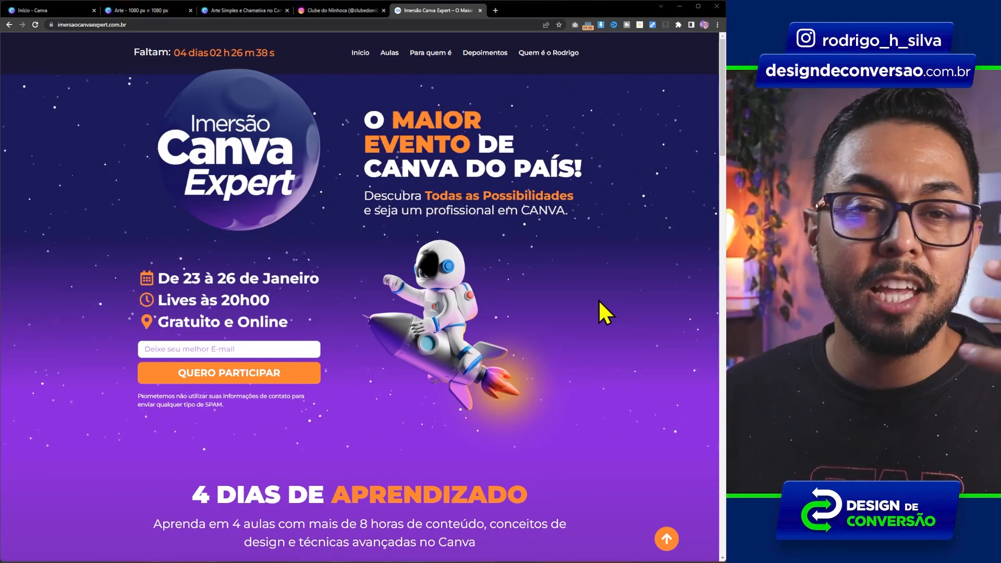
scroll(605, 299, "down", 9)
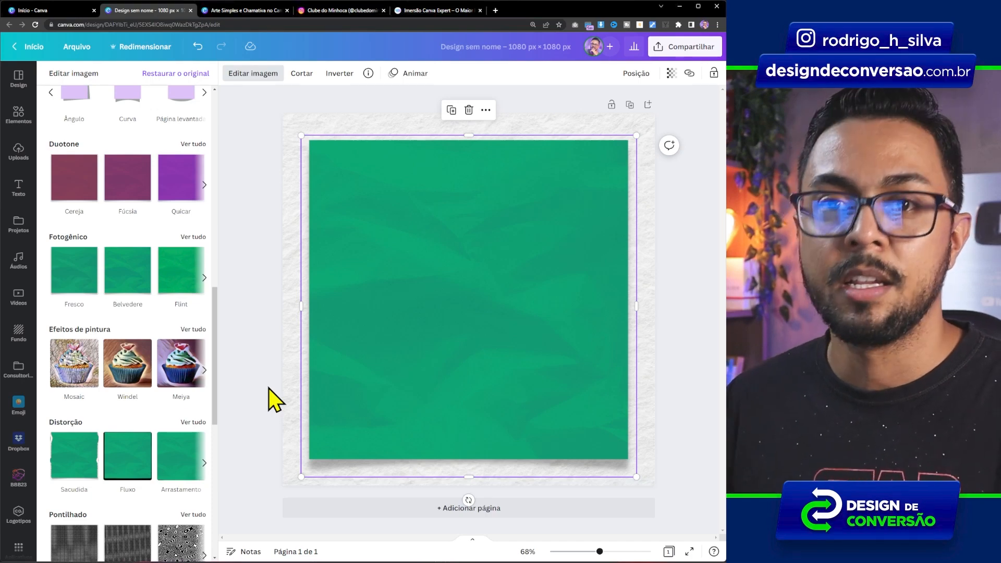
Insert the uploaded photo of the man in a black T-shirt with both hands raised
left_click(21, 156)
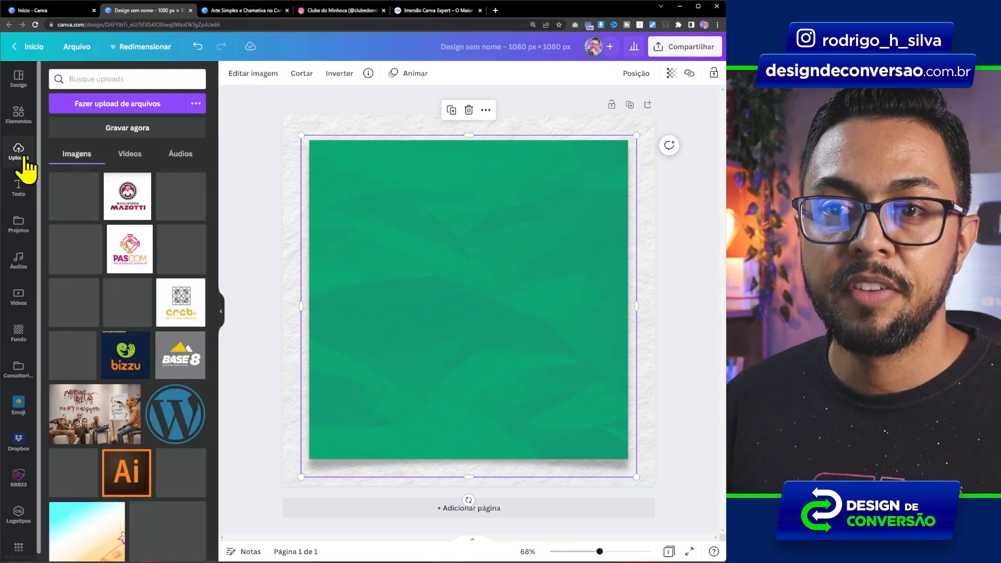
scroll(123, 308, "down", 6)
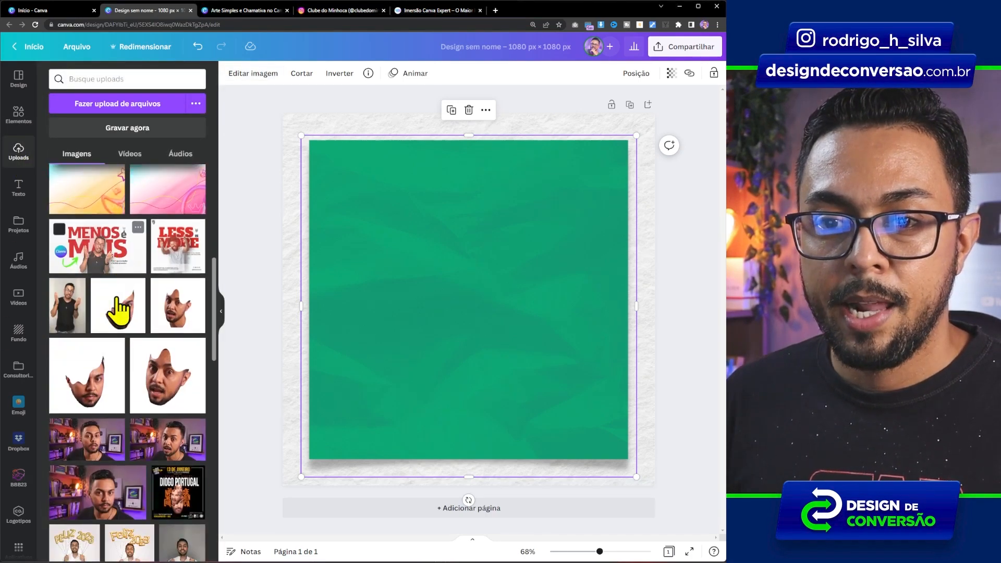
left_click(71, 318)
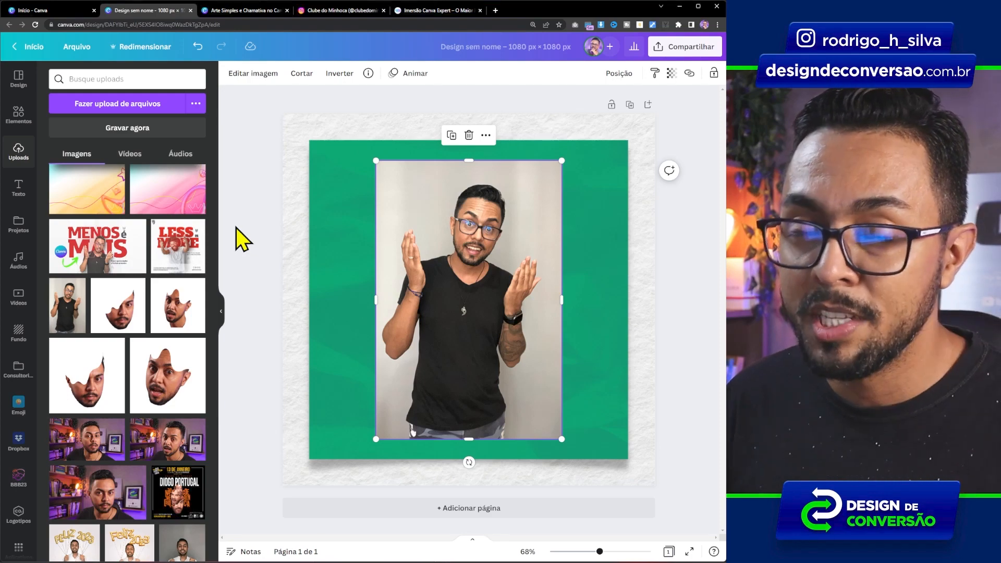
Remove the man photo's background, then enlarge the cut-out and place it over the right half of the page
left_click(259, 76)
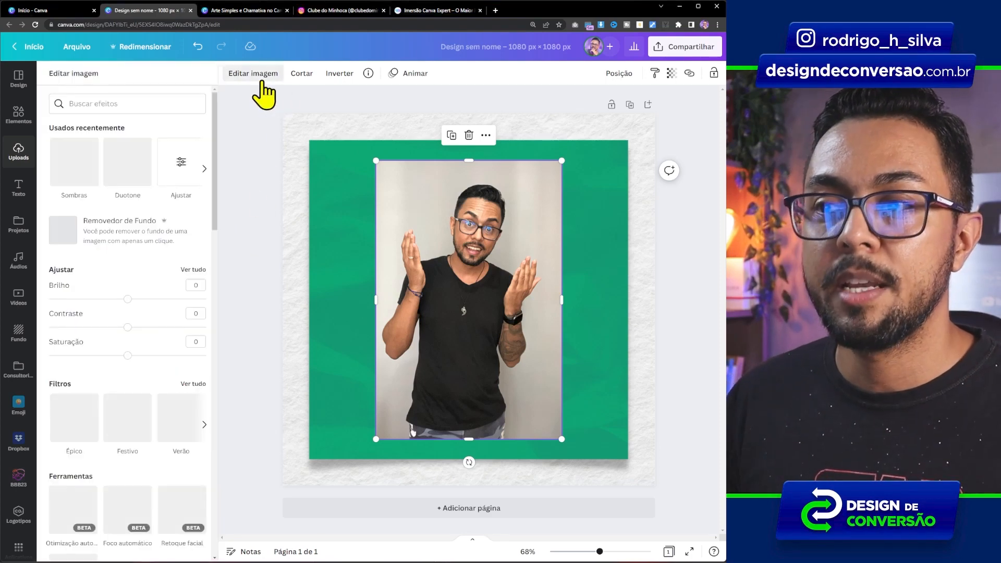
left_click(135, 243)
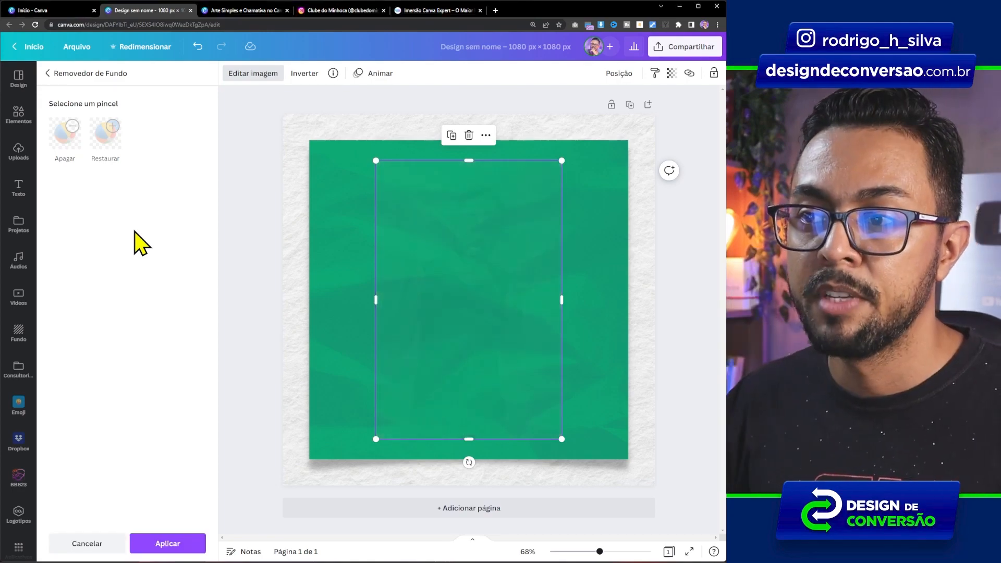
left_click(162, 542)
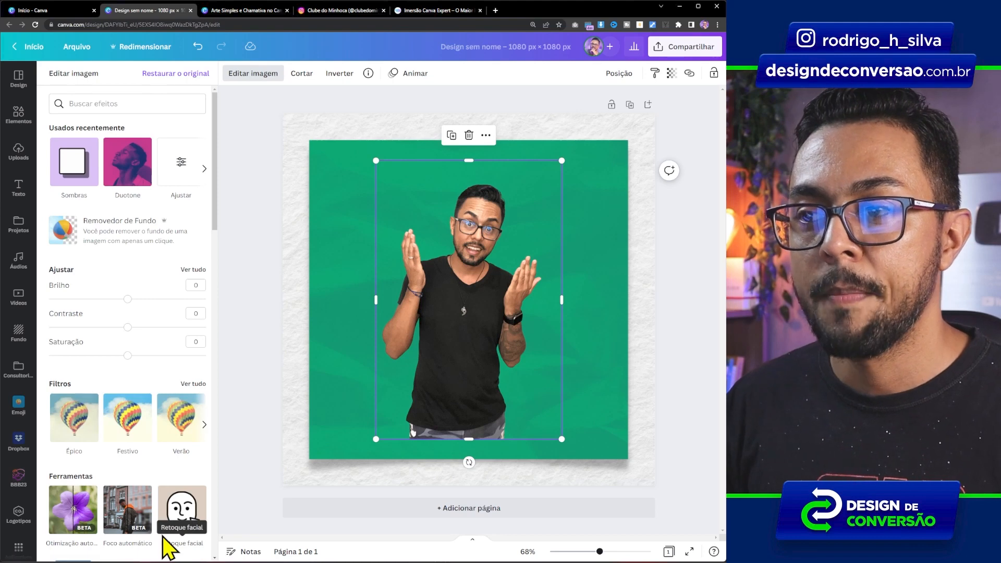
left_click_drag(562, 160, 665, 119)
left_click_drag(488, 184, 587, 155)
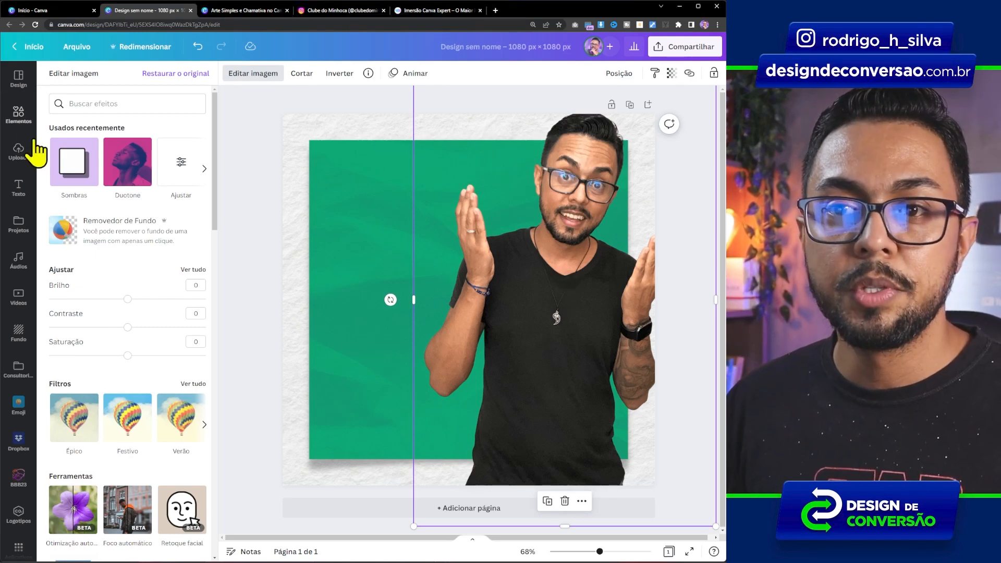
Give the man's cut-out the Duotone effect Mar verde and change its Sombras colour to dark red #47100D
left_click(130, 166)
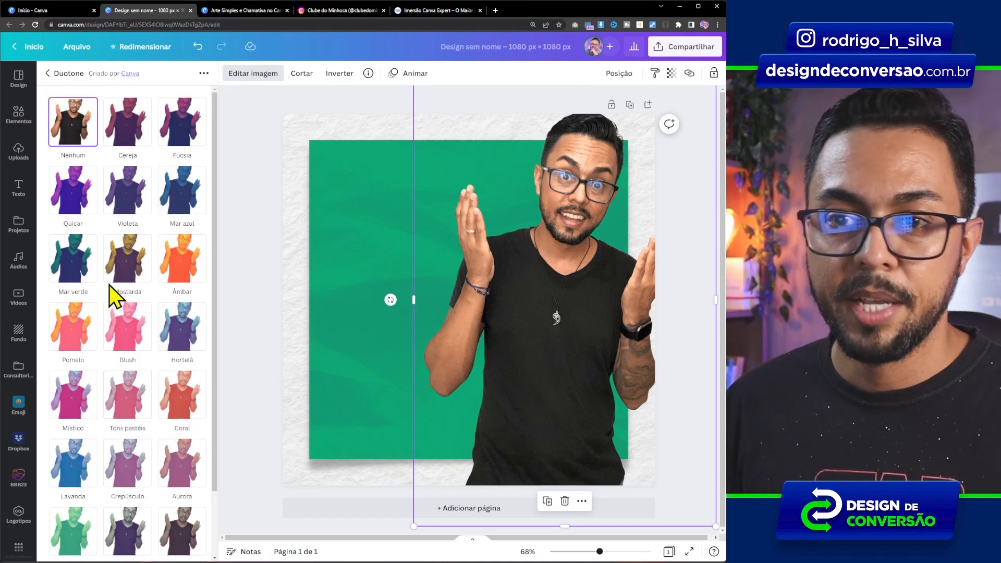
left_click(88, 263)
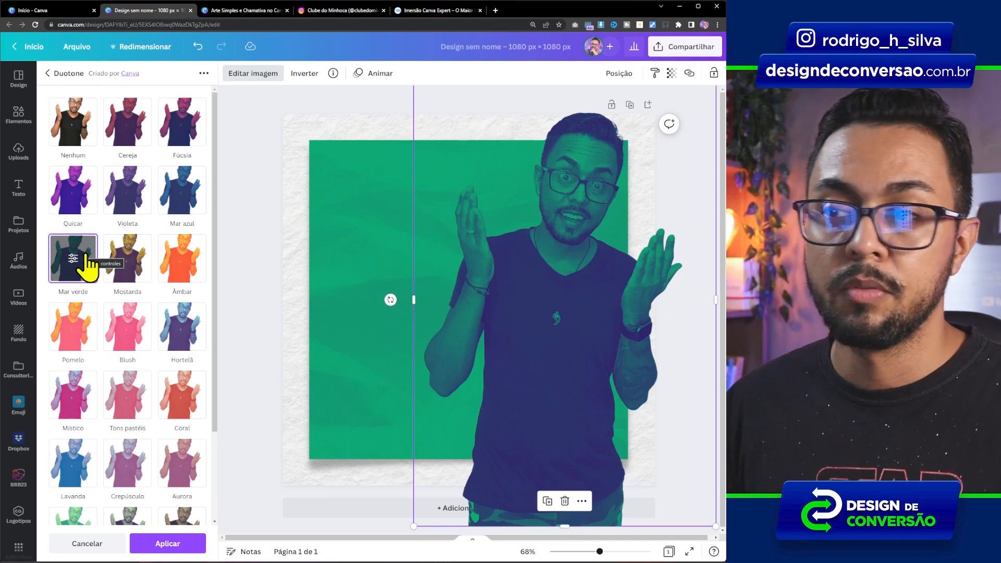
left_click(73, 260)
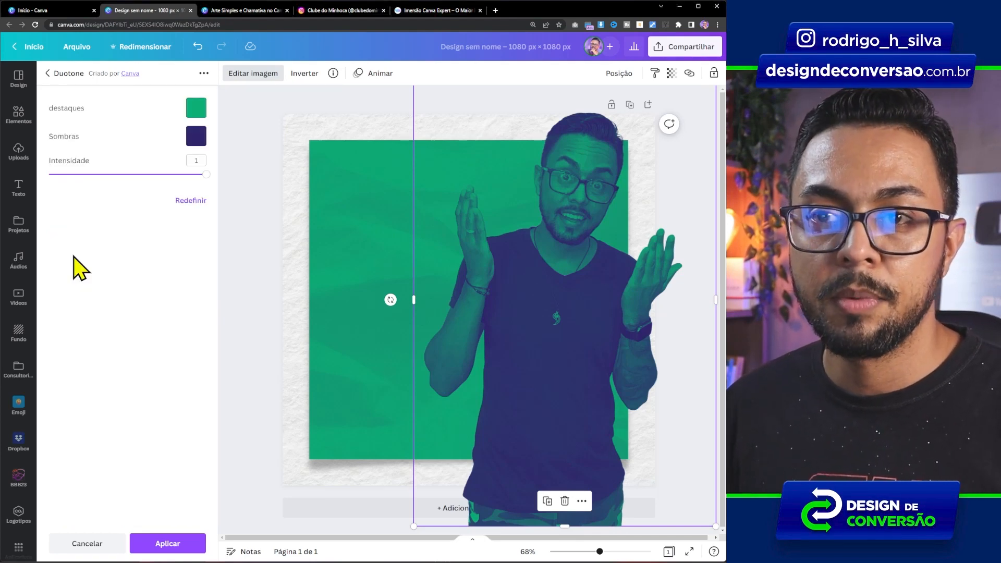
left_click(195, 137)
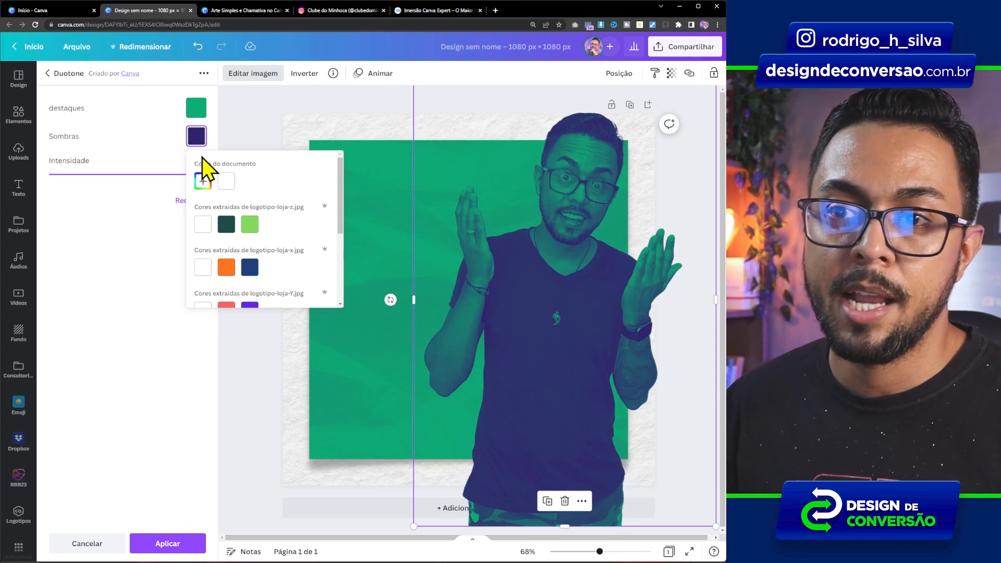
left_click(203, 181)
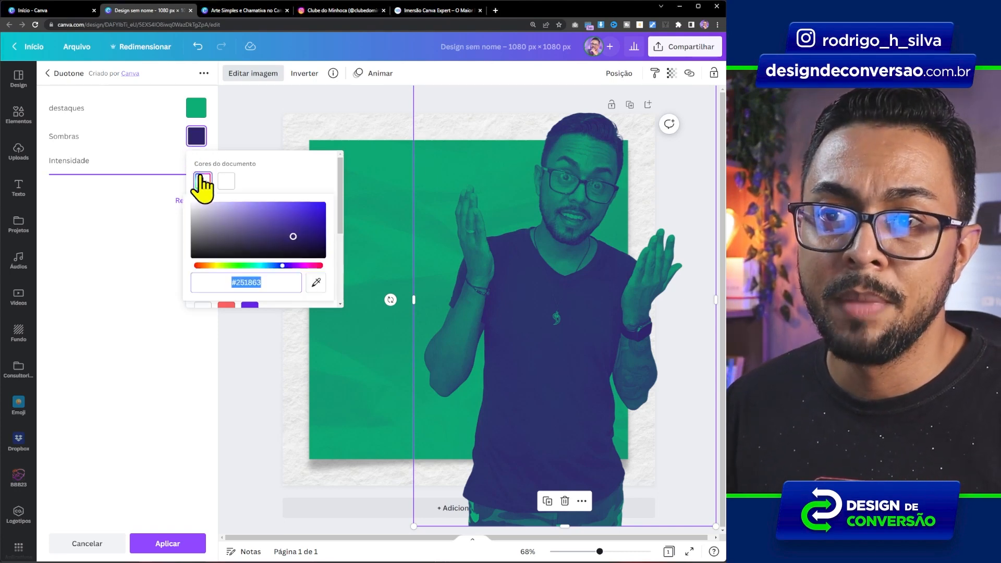
left_click(198, 265)
left_click(301, 243)
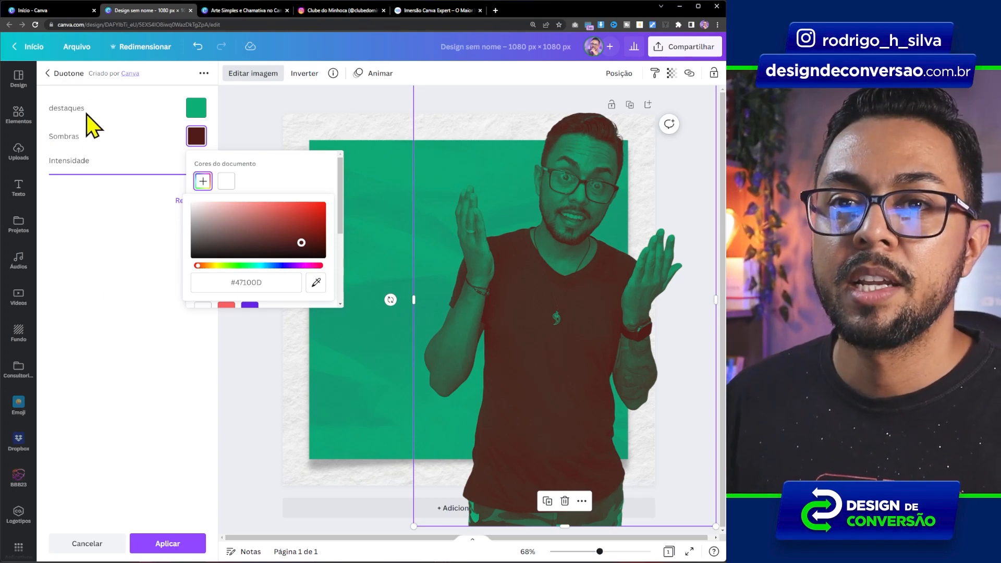
Change the duotone's destaques colour to pale yellow #FFFBCA and apply the effect
left_click(196, 111)
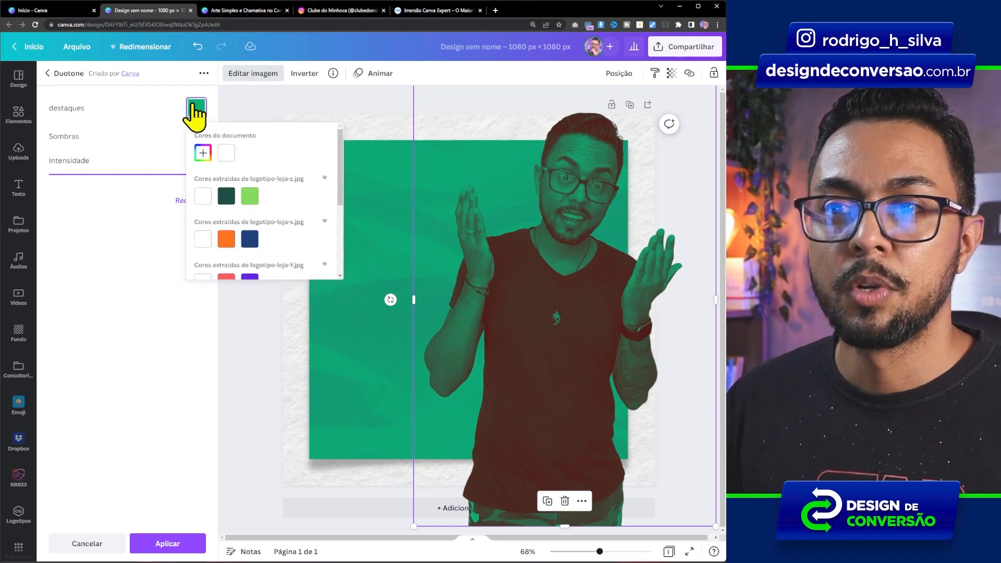
left_click(209, 157)
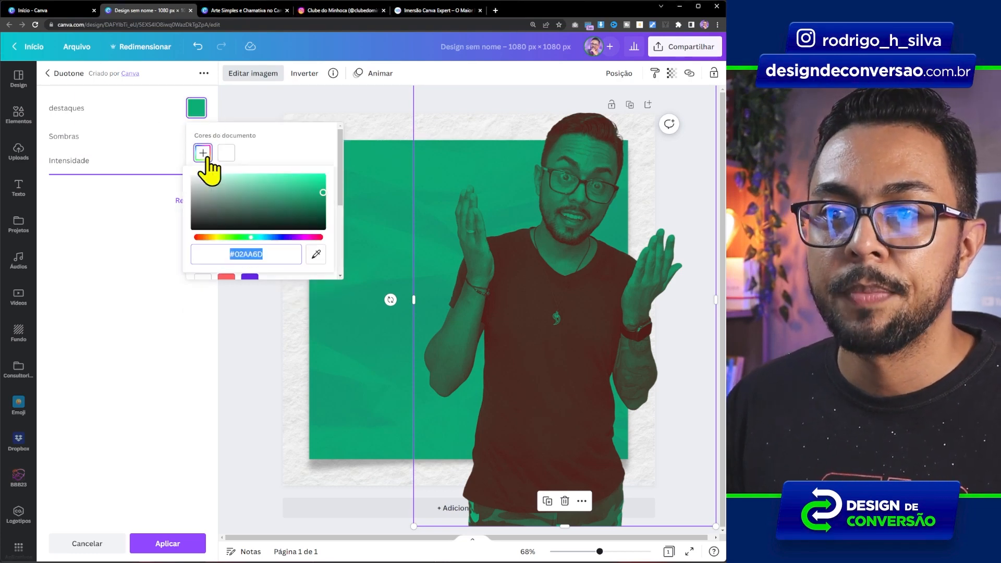
left_click(218, 237)
left_click(224, 176)
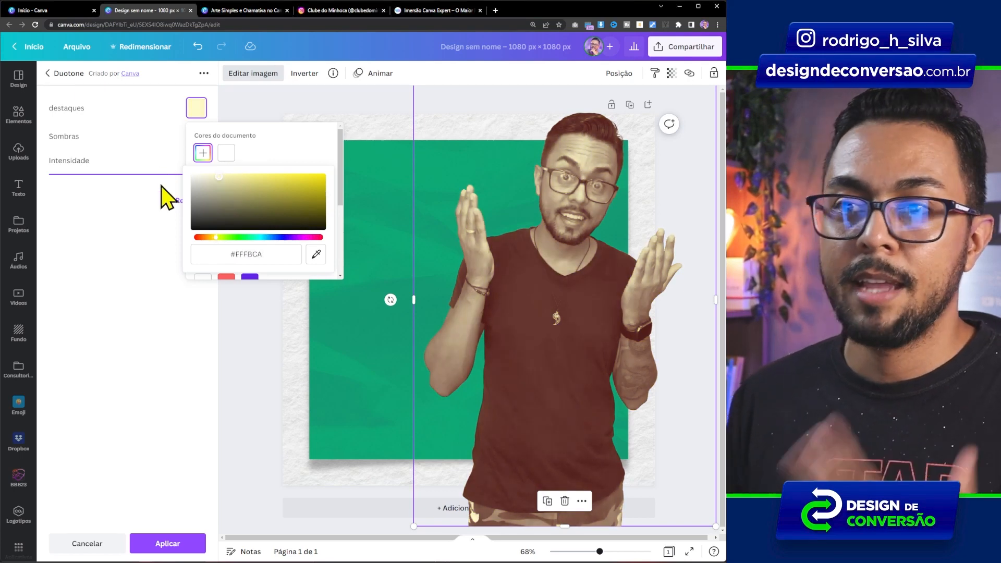
left_click(168, 544)
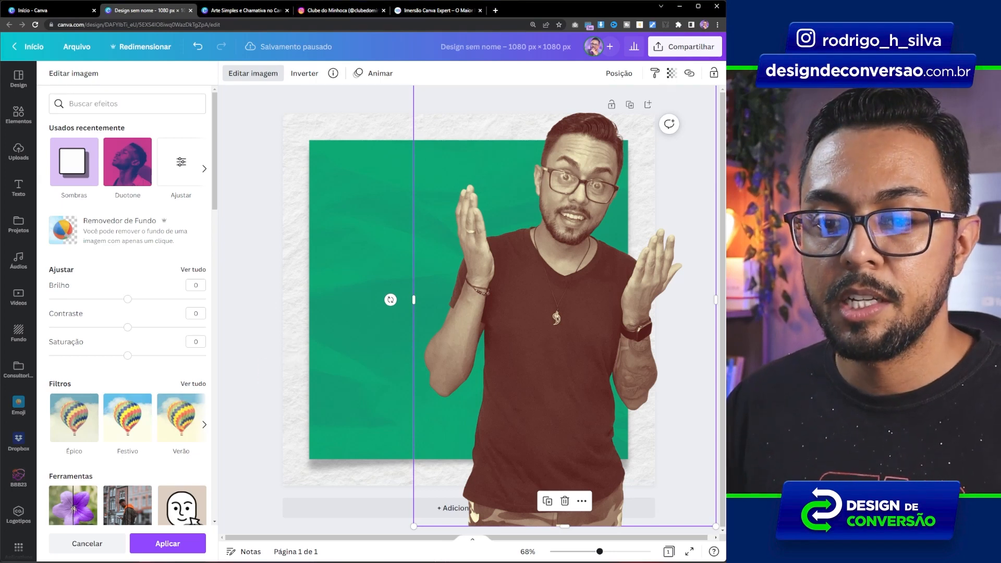
left_click(198, 545)
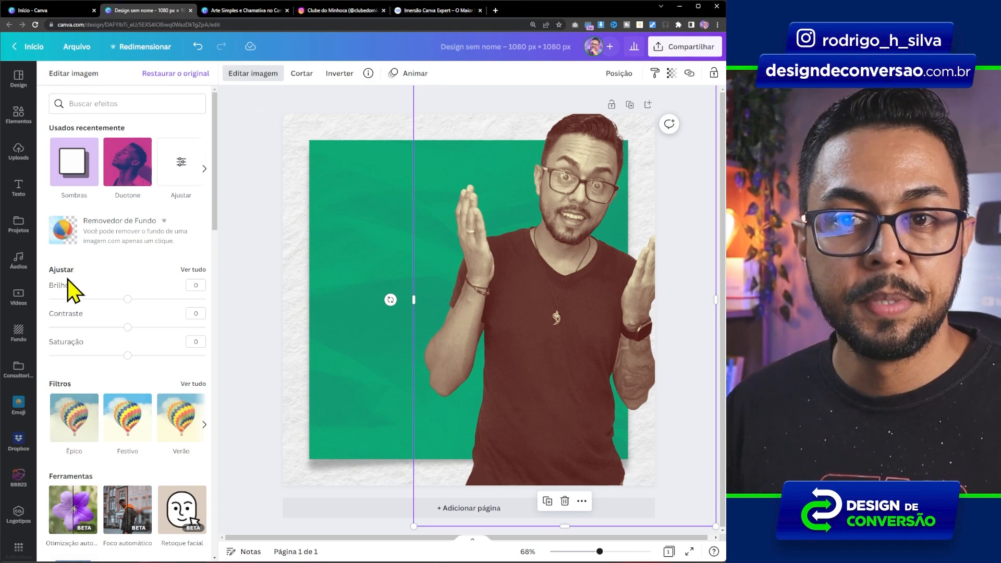
Adjust the man's image to Destaques 22 and Sombras 44
left_click(191, 270)
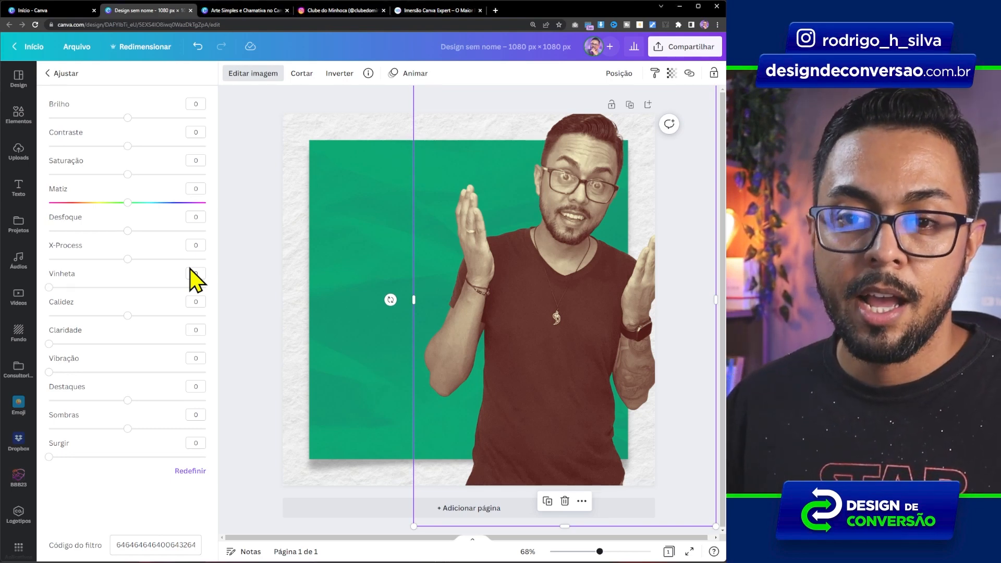
left_click_drag(128, 401, 144, 401)
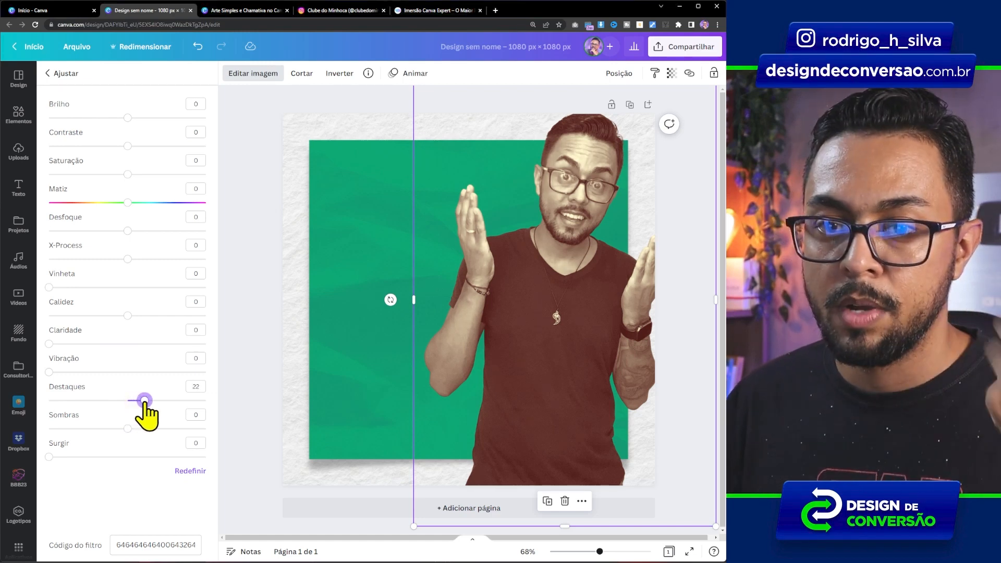
left_click_drag(127, 429, 155, 429)
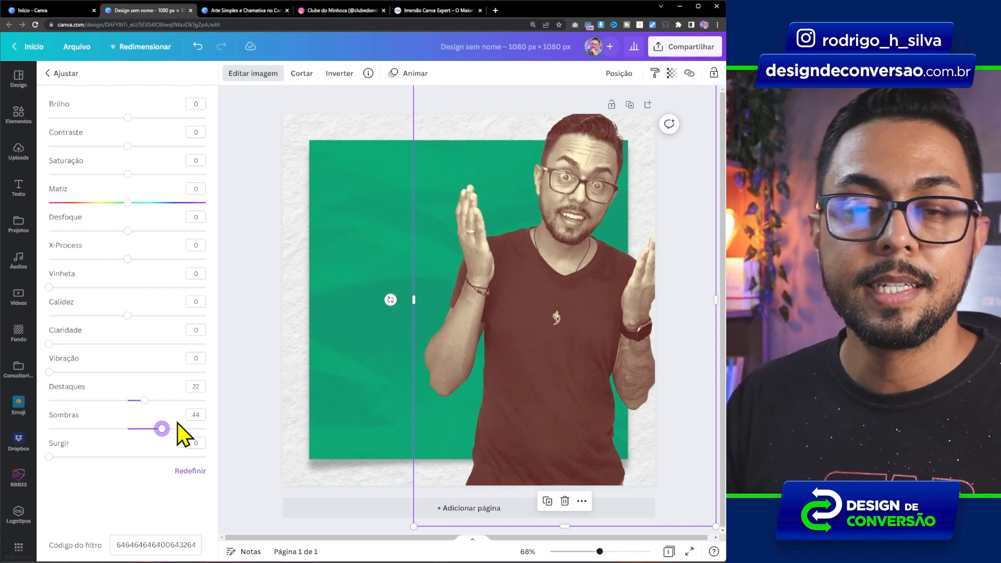
Add a subtitle text reading "Arte" and enlarge it to font size 113
left_click(20, 189)
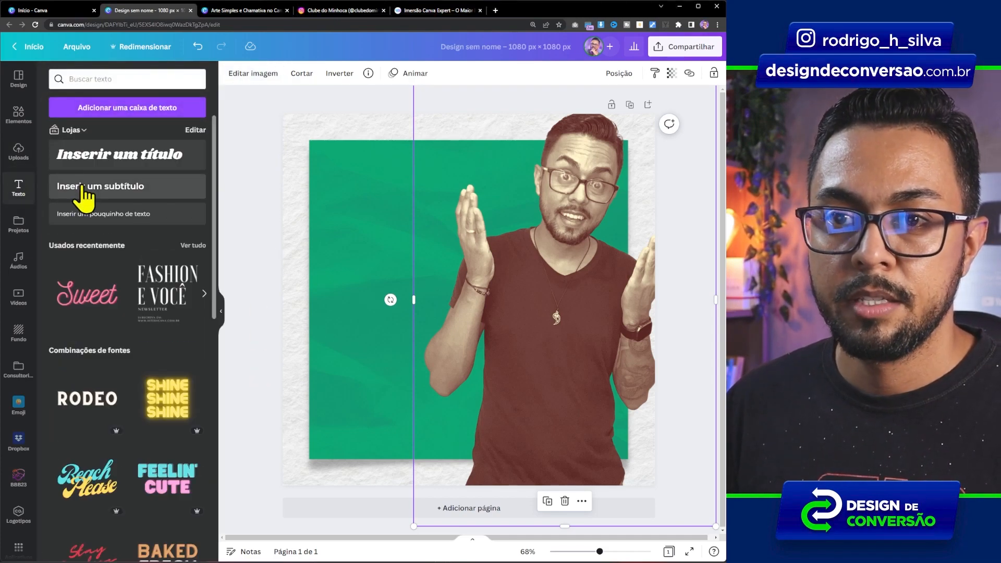
left_click(82, 191)
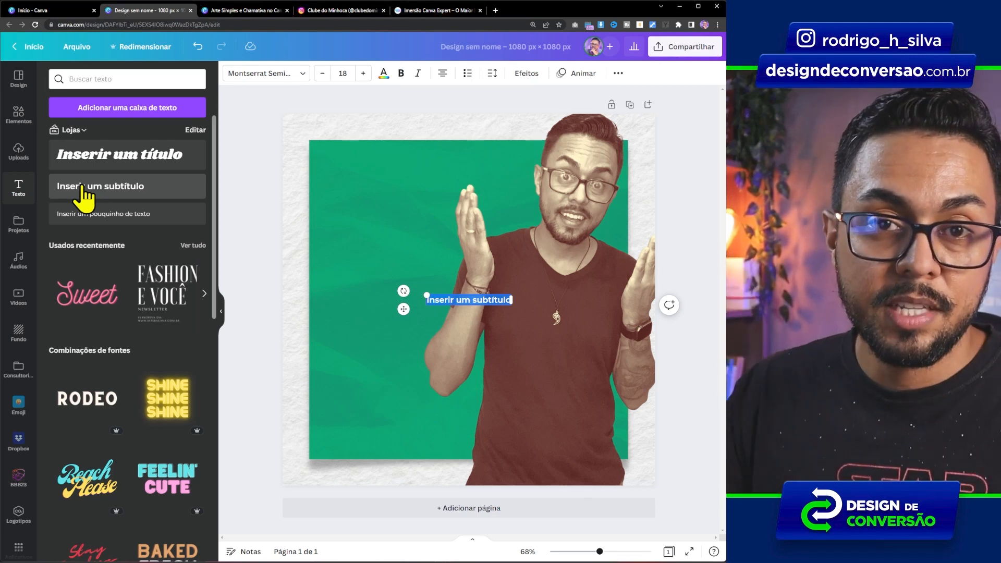
type("Arte")
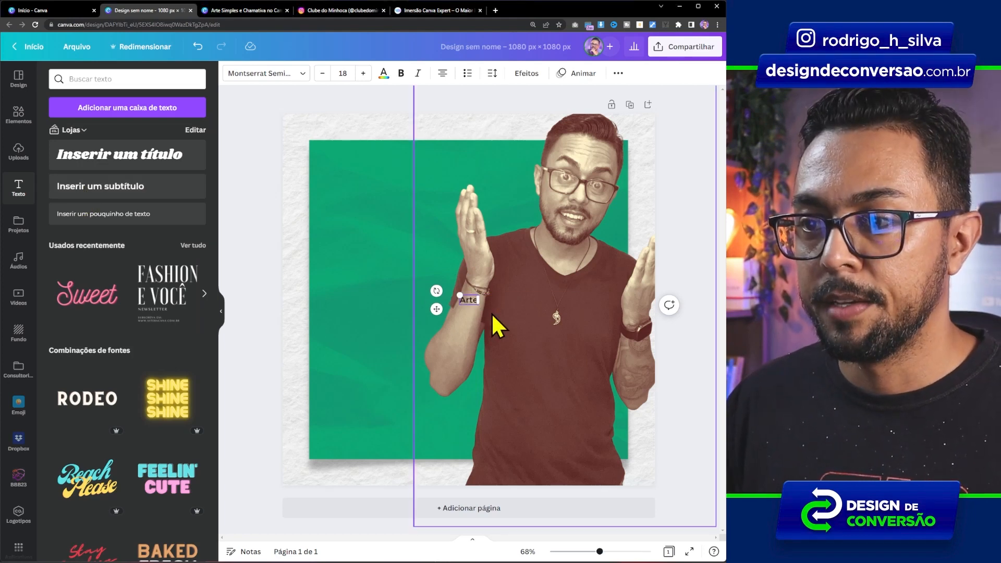
left_click_drag(479, 305, 576, 357)
left_click(701, 263)
Place a copy of the title text below "Arte", change it to "Simples" and align its left edge with the word above
left_click_drag(542, 317, 394, 240)
double_click(393, 240)
type("Simples")
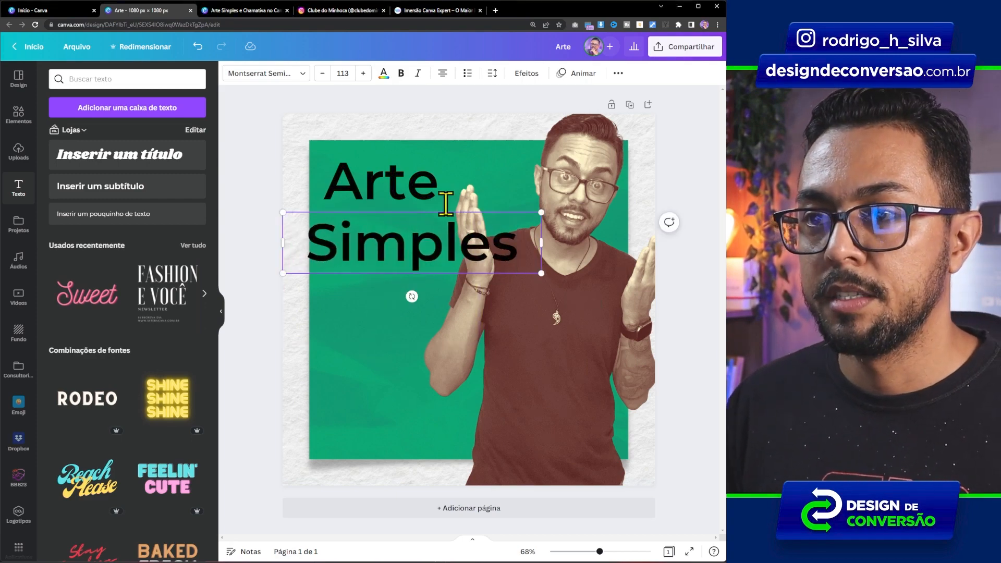
left_click(458, 96)
left_click_drag(396, 233, 408, 234)
Add another copy reading "e chamativa", widen its box to fit one line and place it directly below "Simples"
left_click_drag(408, 234, 414, 317)
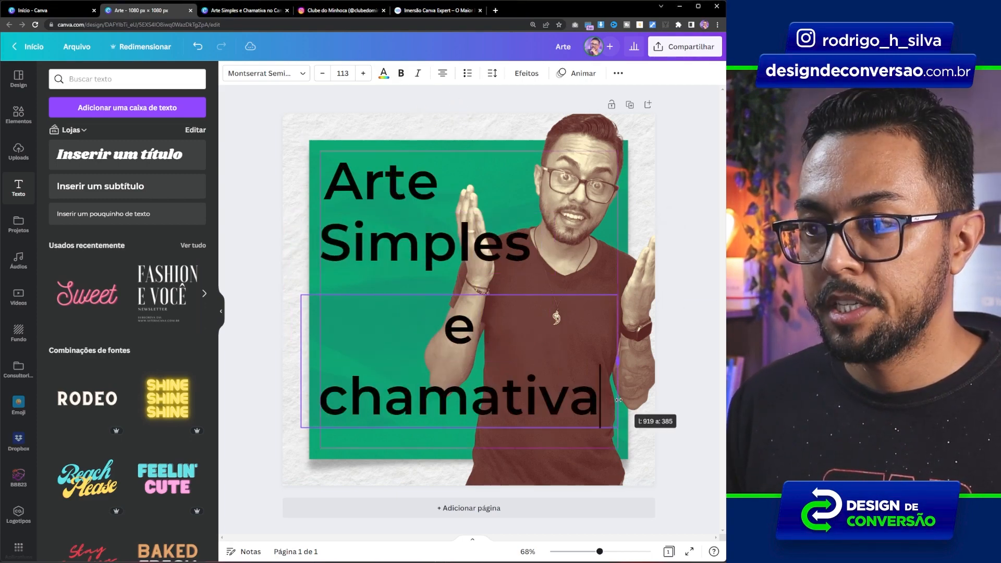
left_click_drag(621, 357, 633, 357)
left_click_drag(474, 319, 477, 287)
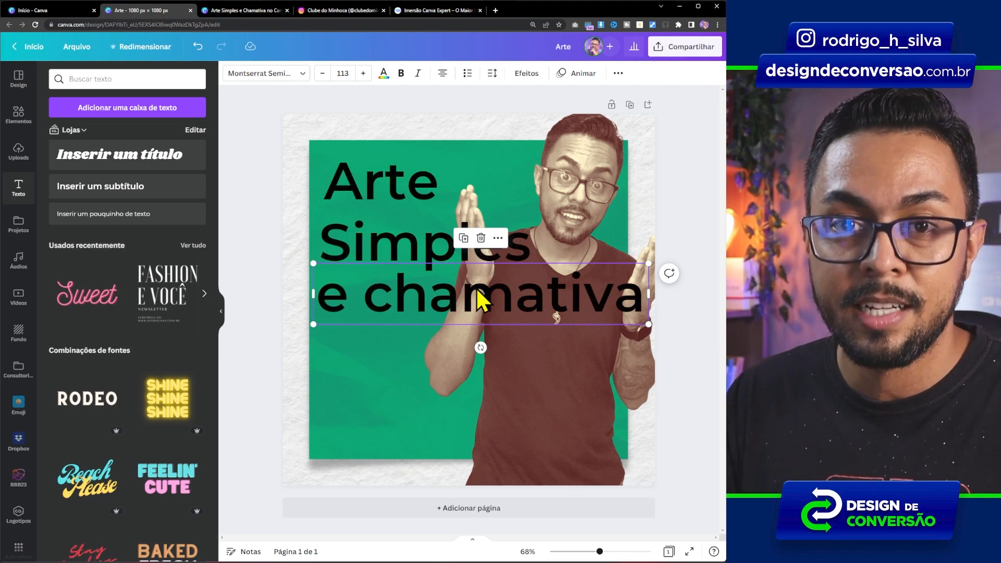
Change the font of the word "Arte" to Agitaciya, chosen from the Retrô font category
left_click(352, 211)
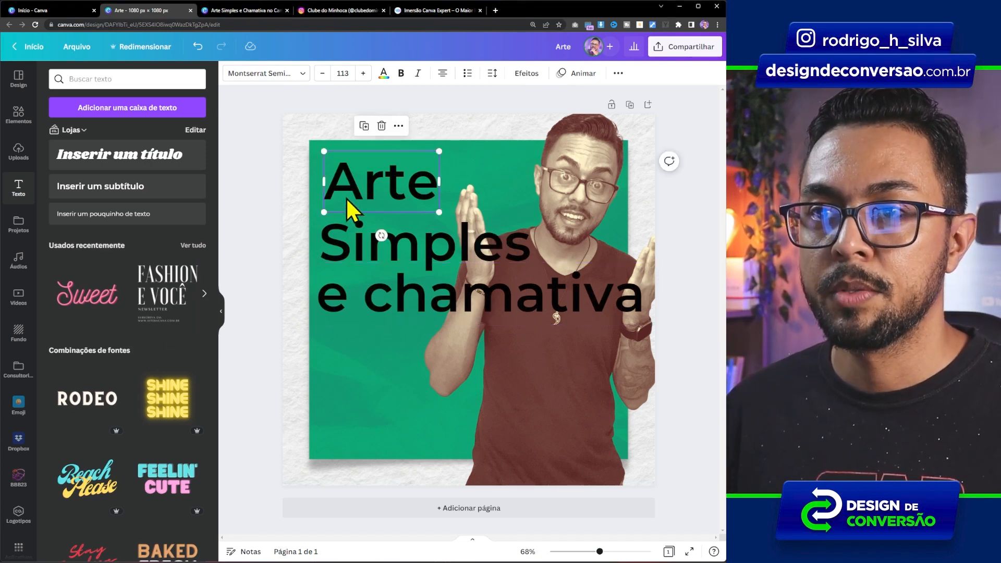
left_click(268, 75)
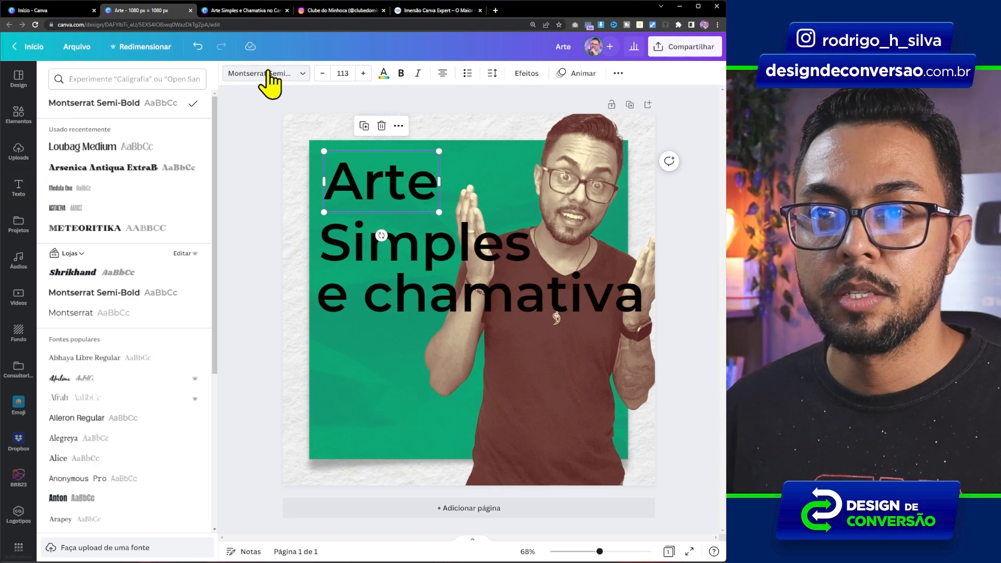
left_click(115, 78)
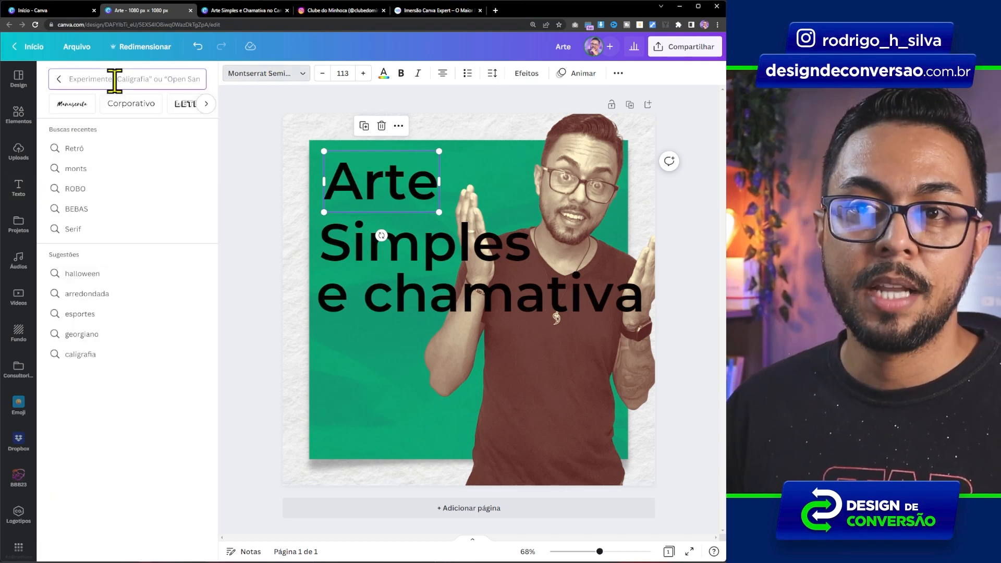
left_click(206, 104)
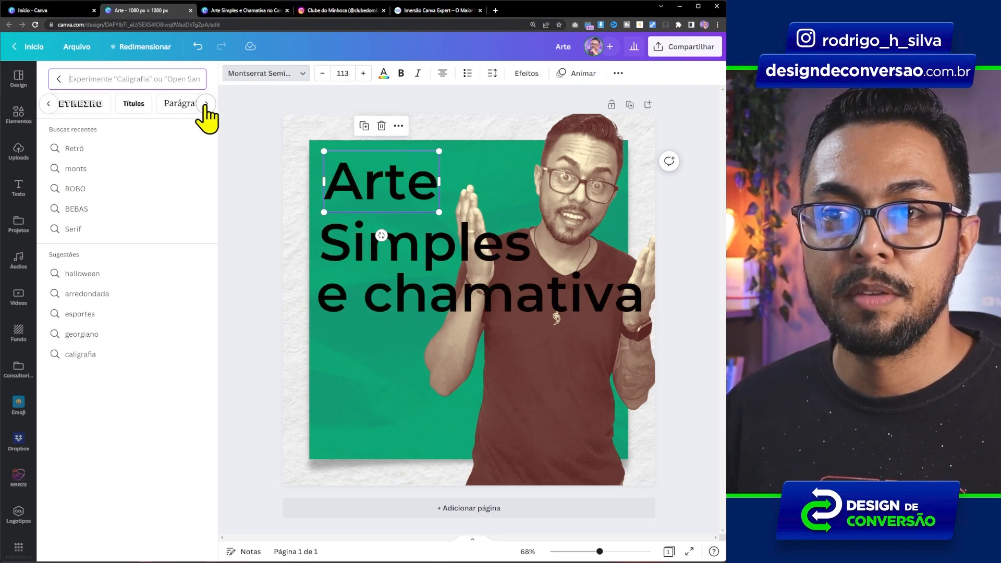
left_click(206, 105)
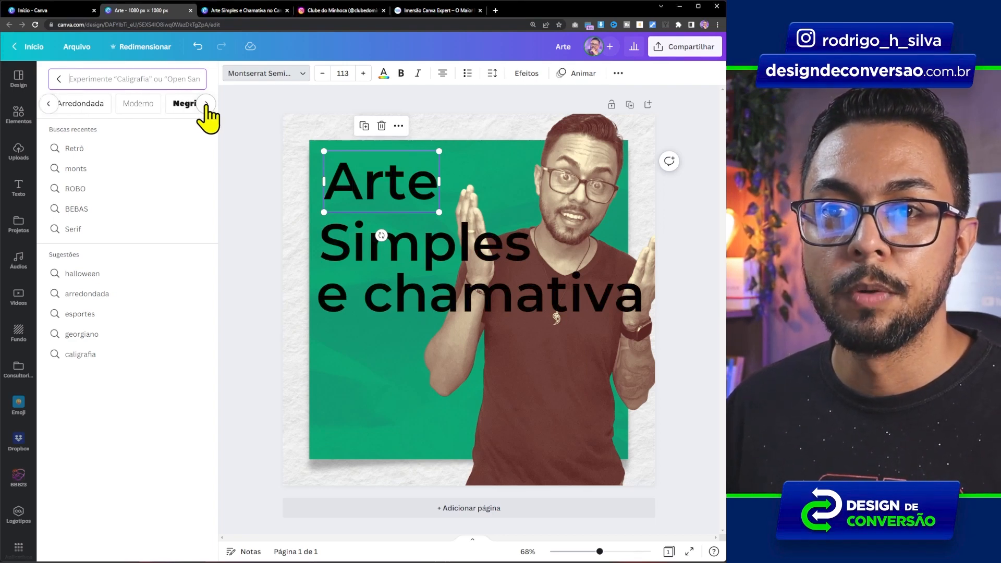
left_click(206, 104)
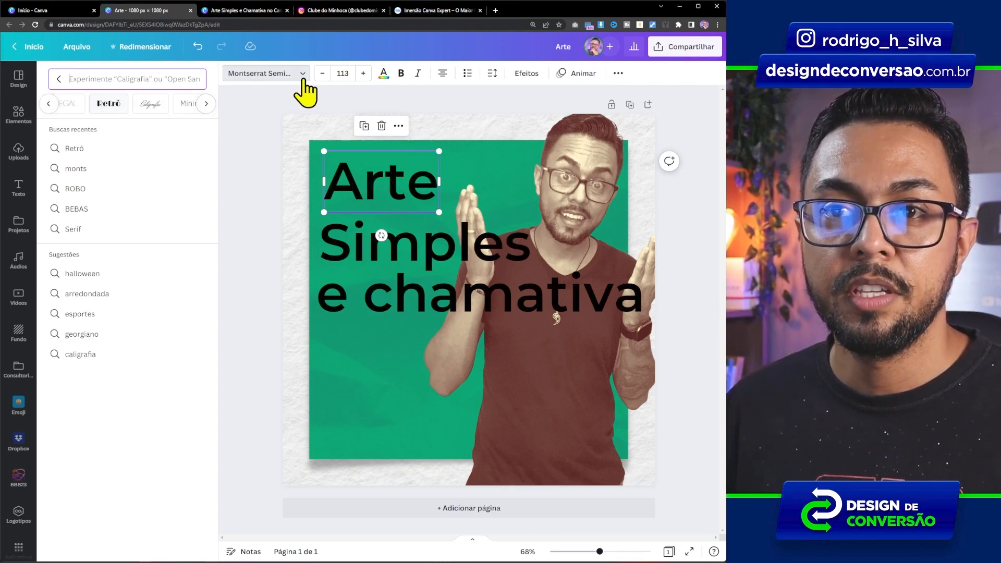
left_click(107, 109)
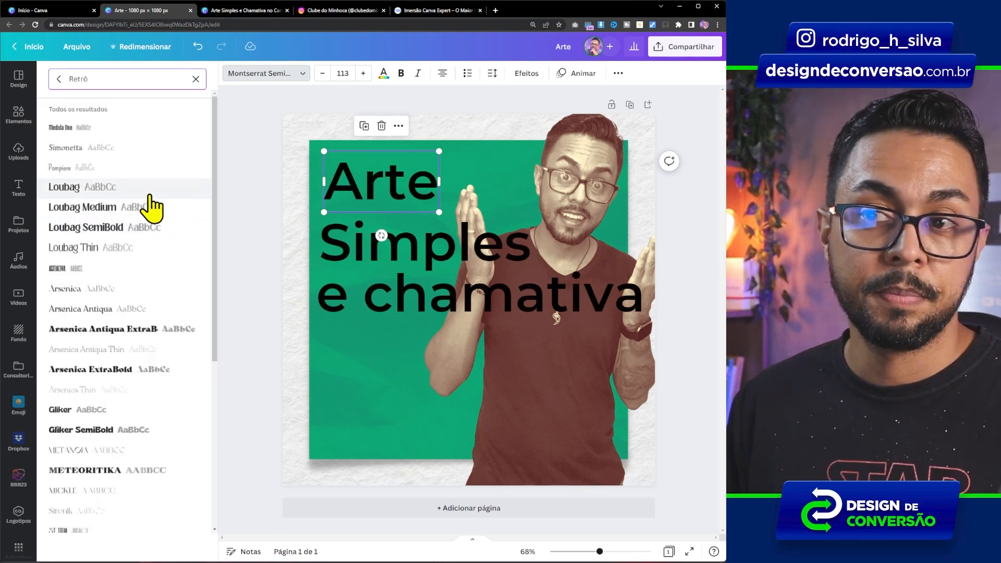
left_click(114, 268)
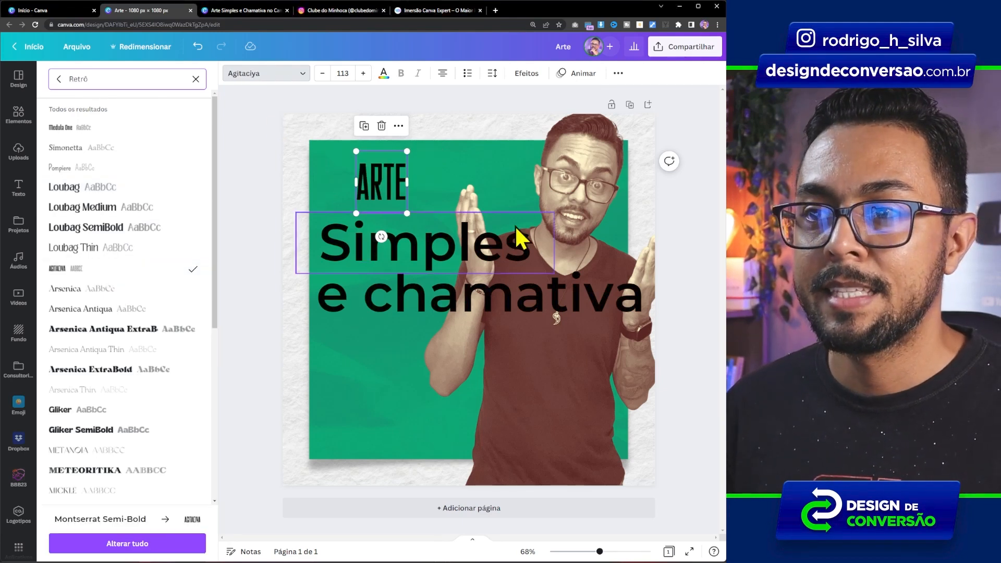
Move "Simples" and "e chamativa" together down to the lower half of the green paper
left_click(418, 306)
left_click(411, 249, "shift")
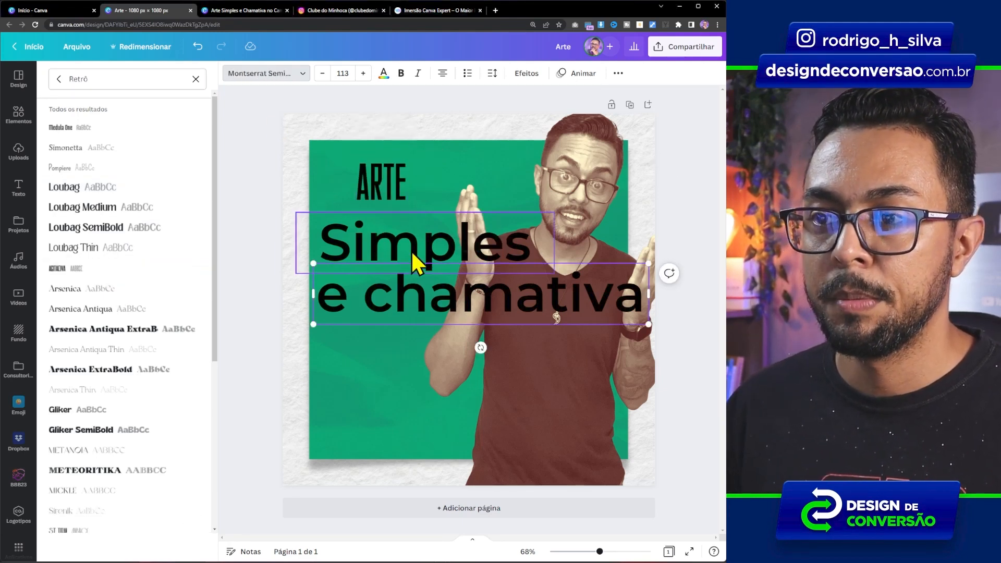
left_click_drag(407, 233, 407, 321)
Enlarge "ARTE" to font size 318 and place it in the upper-left area of the green paper
left_click(380, 163)
left_click_drag(378, 161, 342, 160)
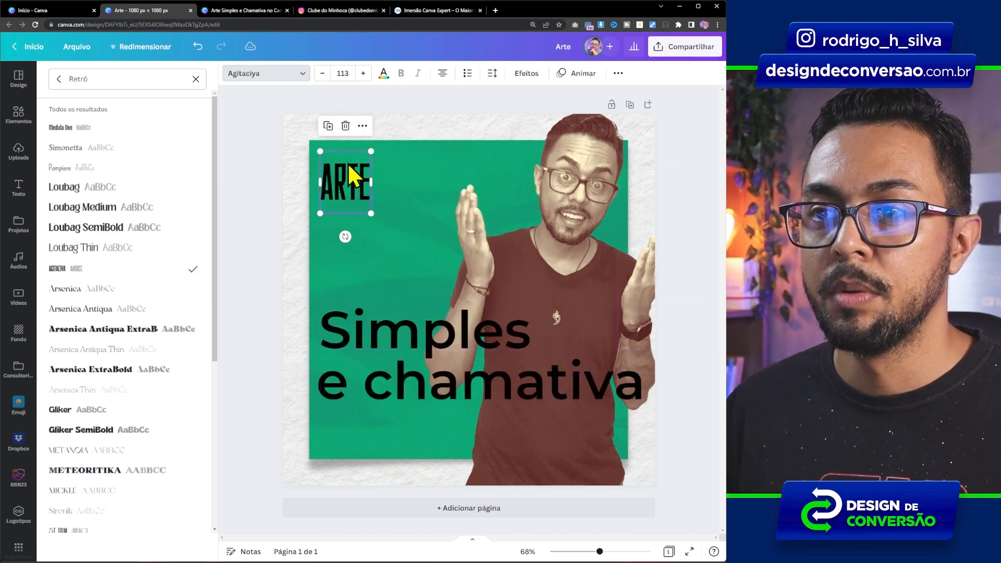
left_click_drag(370, 213, 471, 335)
left_click_drag(447, 230, 441, 197)
left_click_drag(469, 307, 461, 297)
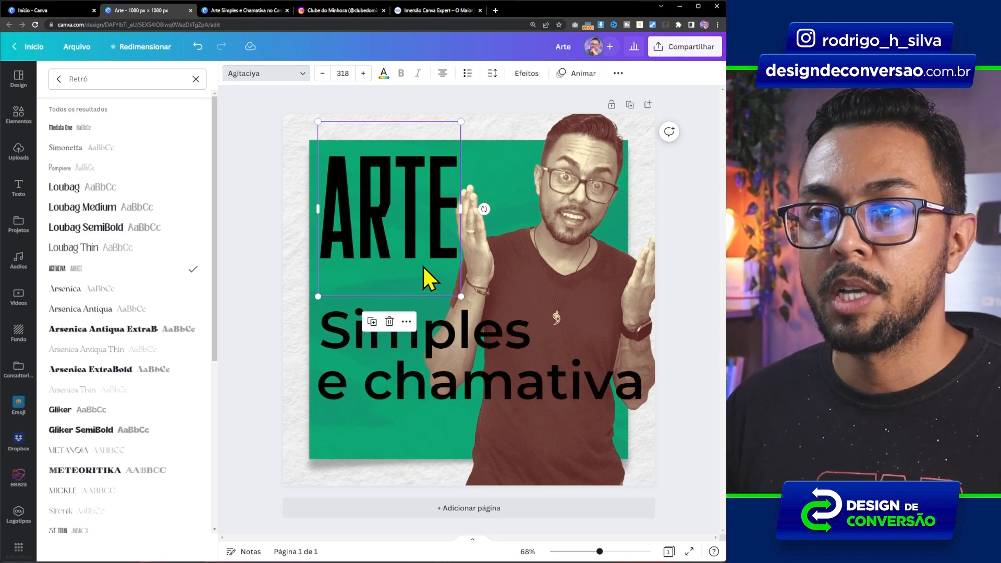
Colour the word "ARTE" pale cream yellow, #FFF1BA
left_click(383, 76)
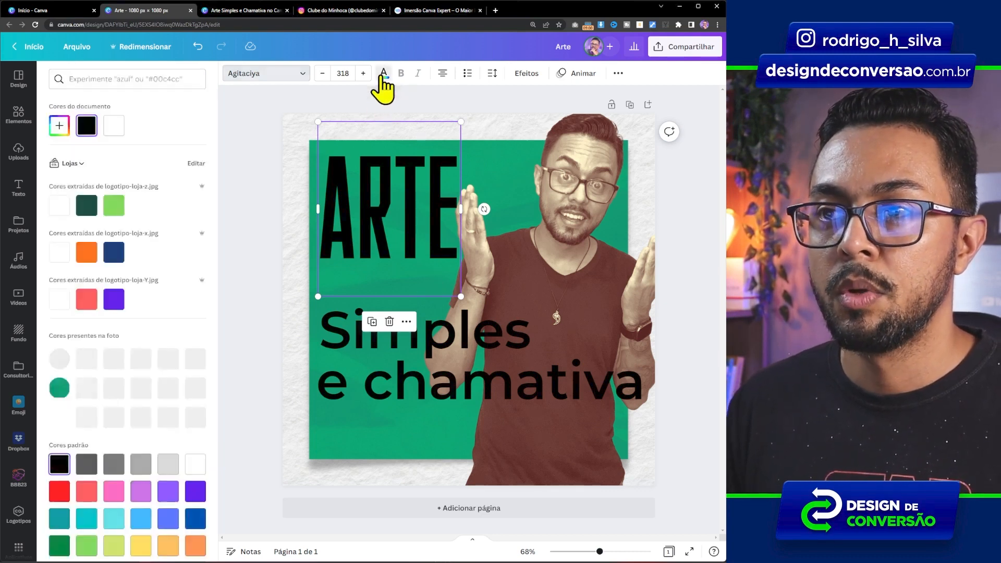
left_click(140, 545)
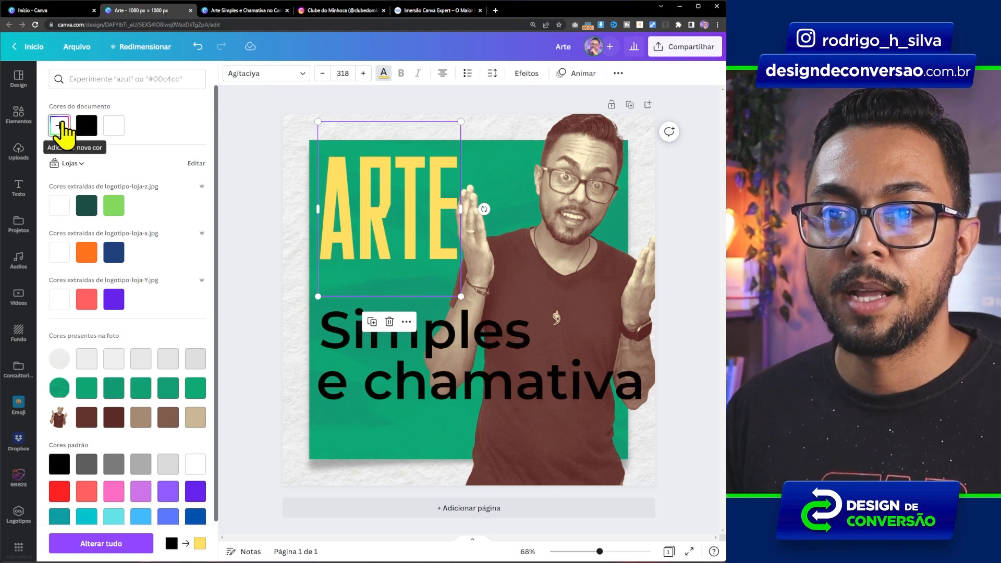
left_click(60, 126)
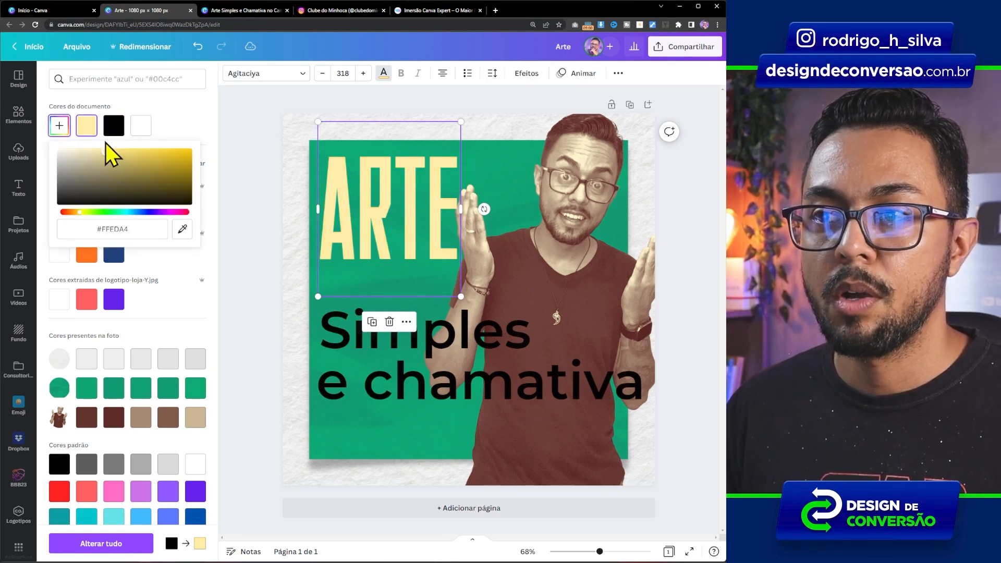
left_click_drag(105, 142, 95, 142)
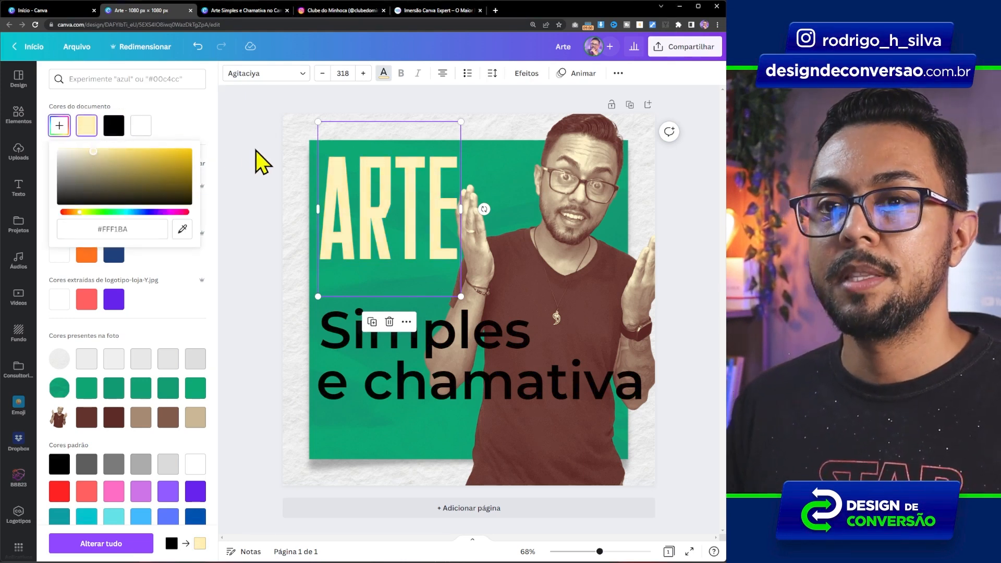
key("Escape")
Move "Simples" up beneath "ARTE" and set its font to Arsenica Antiqua ExtraBold
left_click(452, 338)
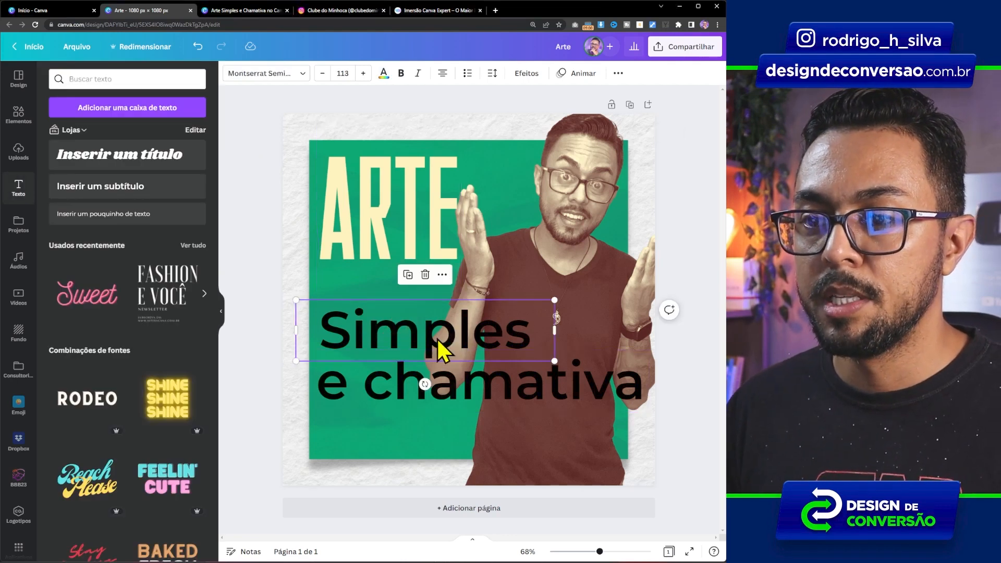
left_click_drag(438, 340, 437, 305)
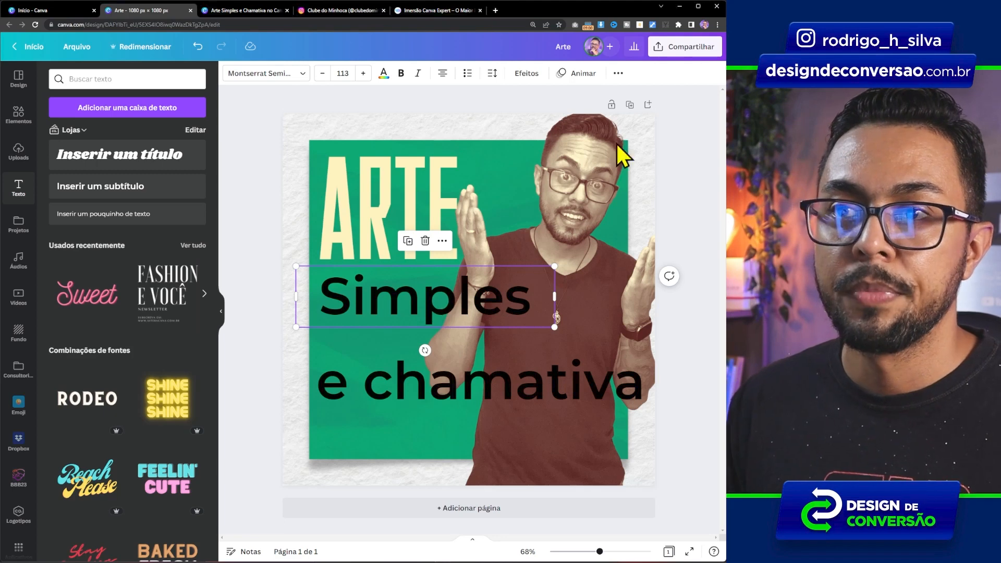
left_click(276, 74)
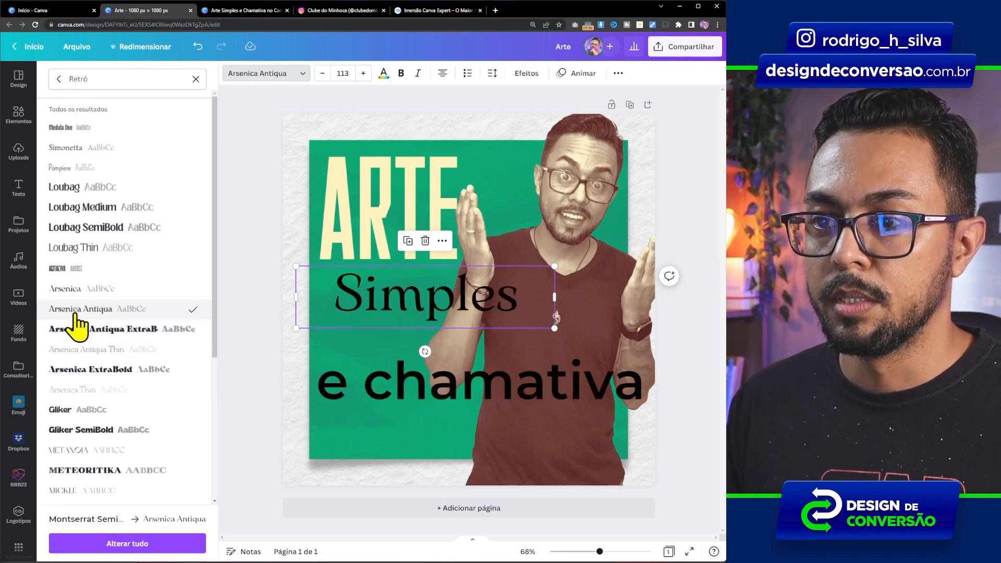
left_click(78, 327)
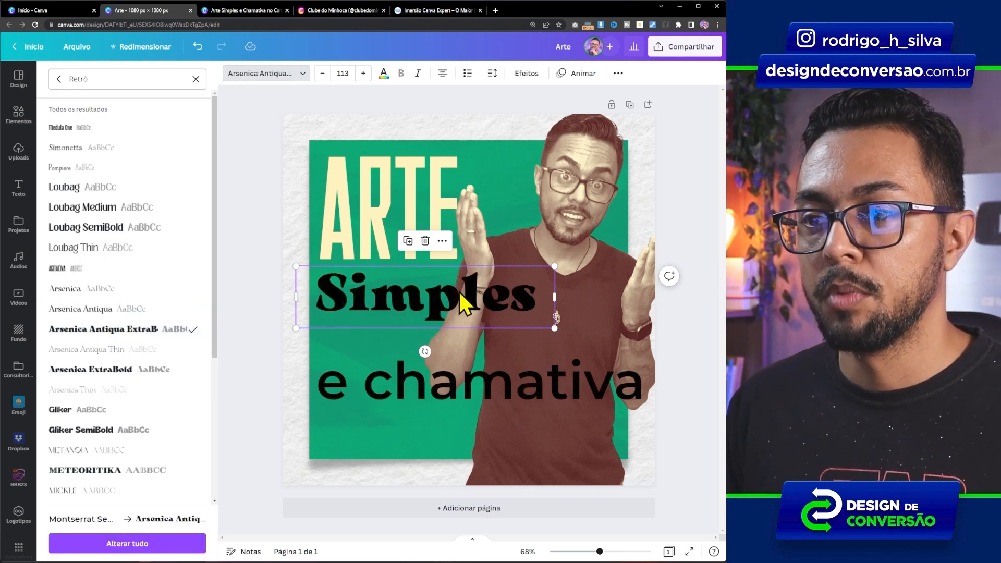
Nudge "Simples" slightly closer to "ARTE" and colour it light orange
left_click_drag(470, 288, 472, 283)
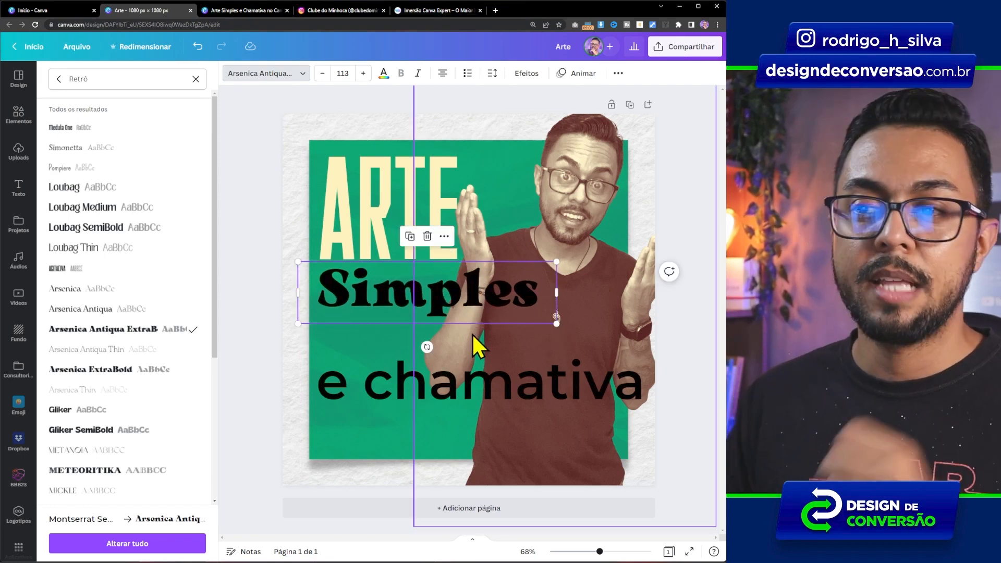
left_click(384, 75)
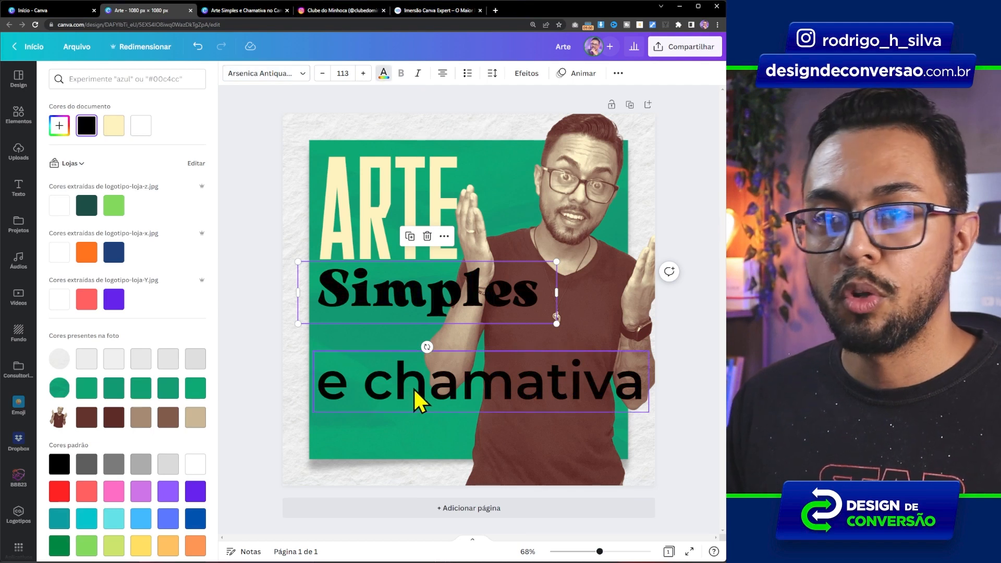
left_click(194, 546)
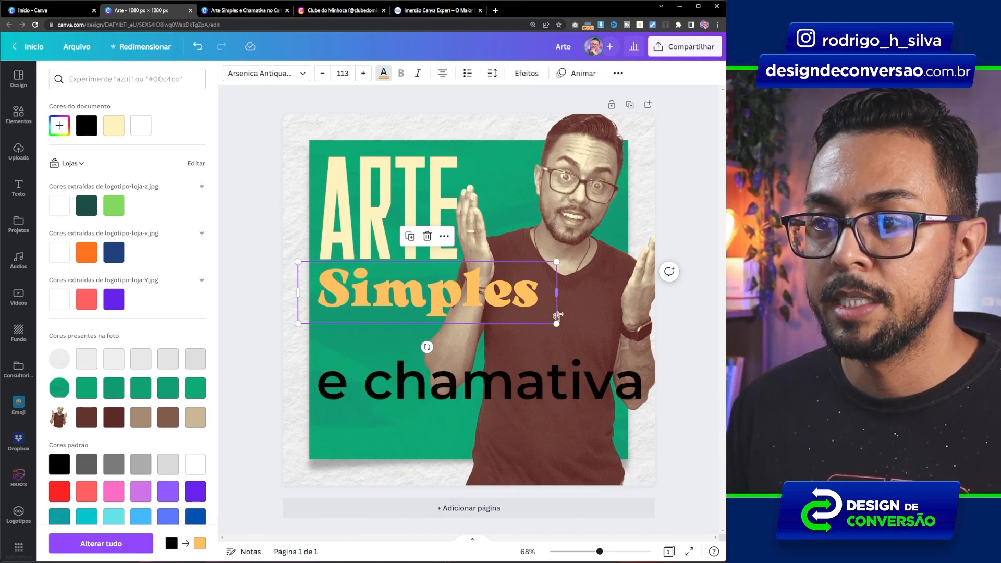
Set the "e chamativa" line to the Agitaciya font and the same cream colour as "ARTE"
left_click(490, 393)
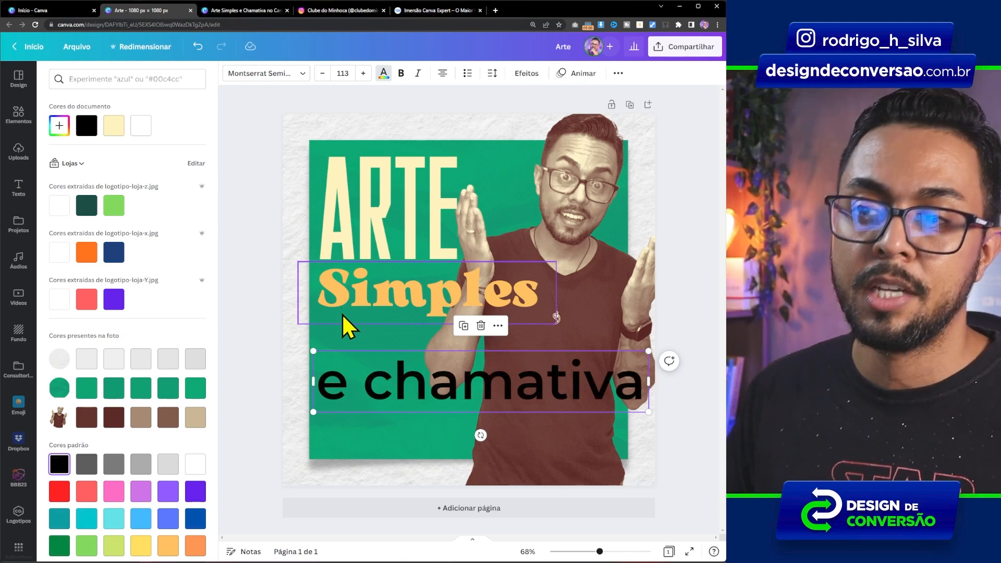
left_click(281, 73)
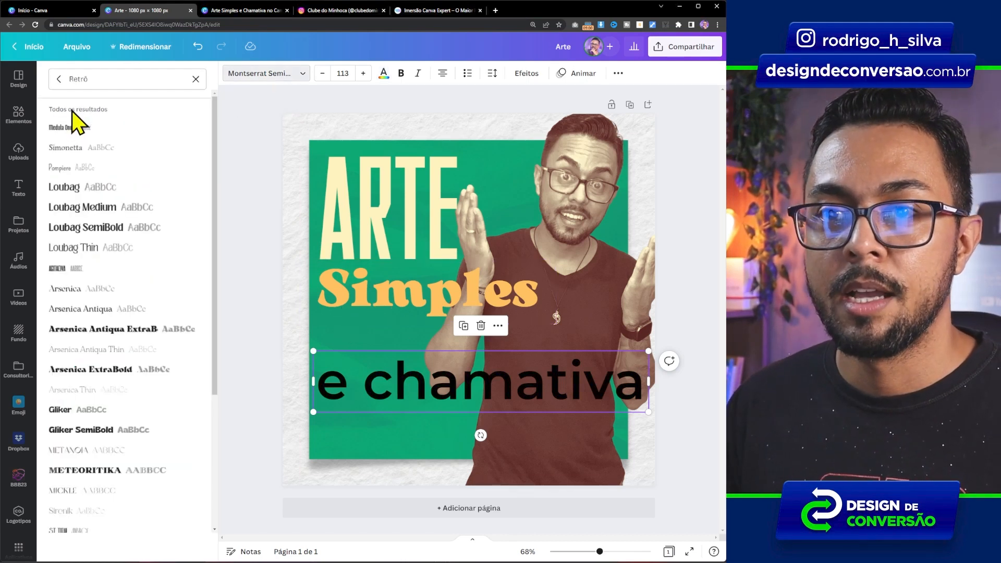
left_click(60, 268)
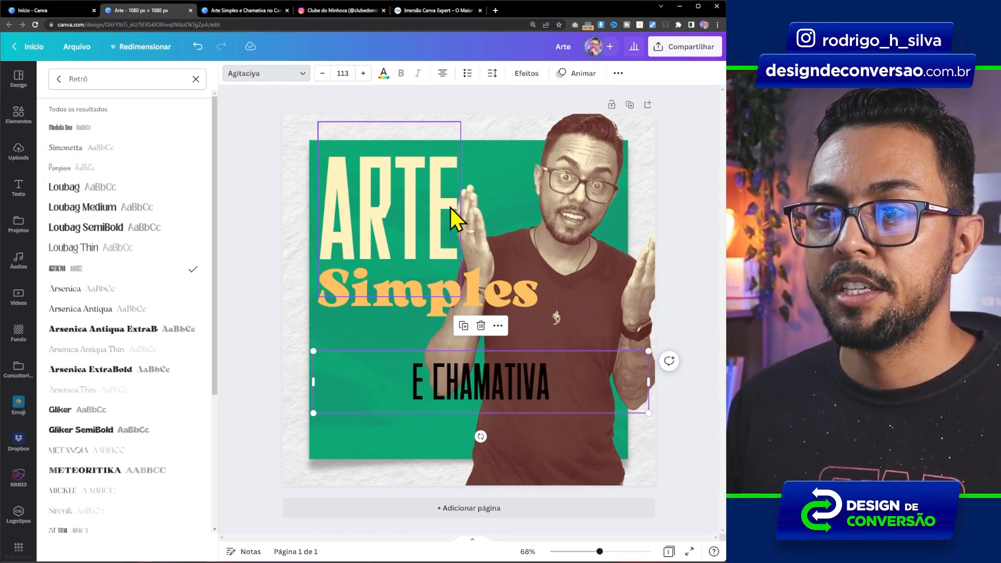
left_click(384, 73)
left_click(140, 133)
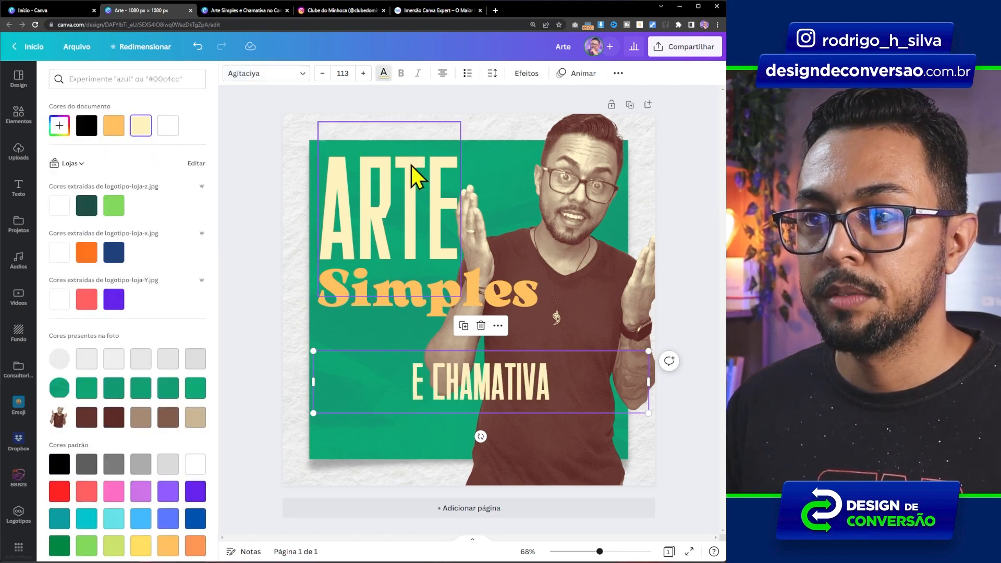
Left-align "E CHAMATIVA" directly below "Simples" and enlarge it to font size 179, about as wide as "Simples"
left_click(443, 73)
left_click_drag(416, 381, 416, 337)
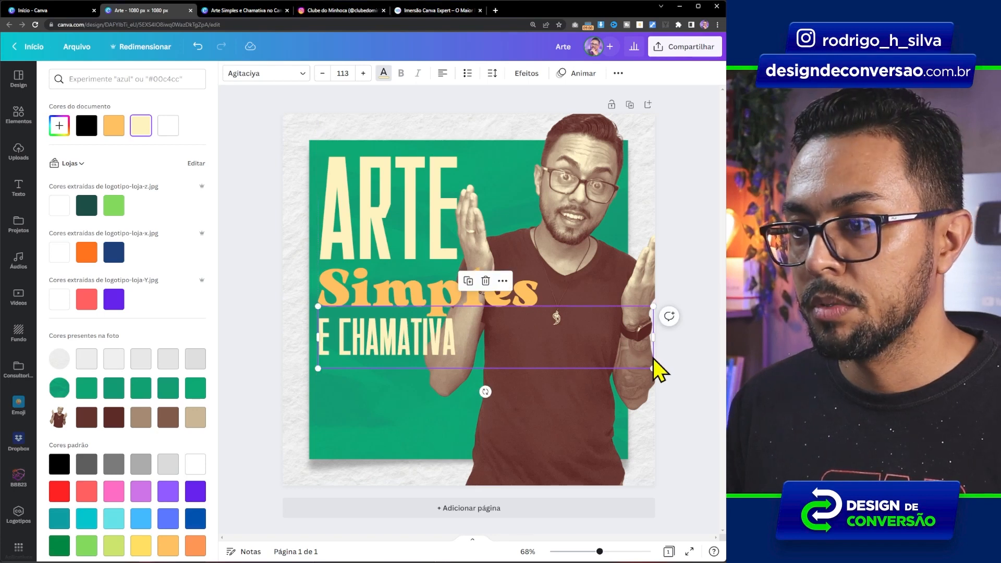
left_click_drag(654, 336, 557, 404)
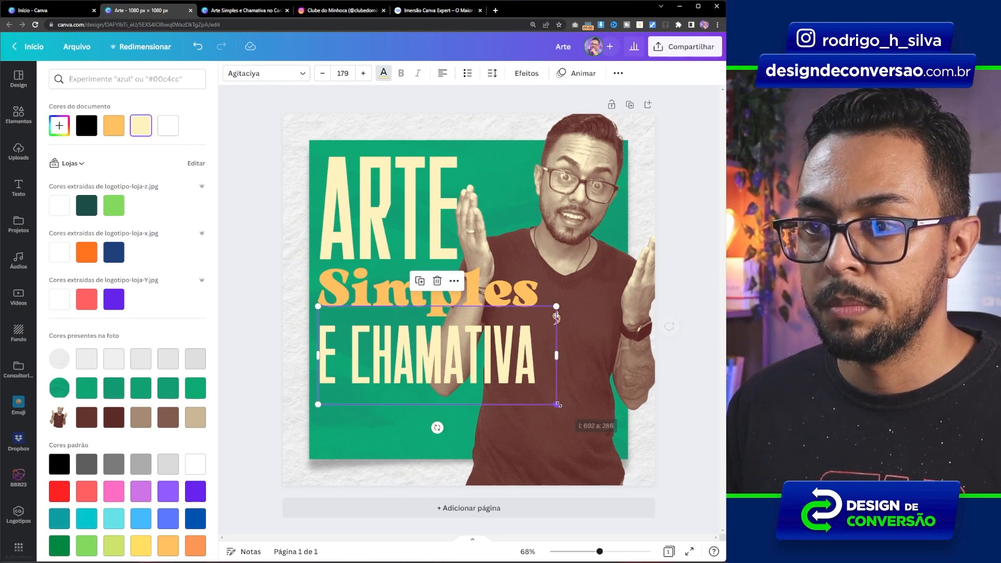
Recolour only the word "CHAMATIVA" with the light orange used for "Simples"
double_click(446, 375)
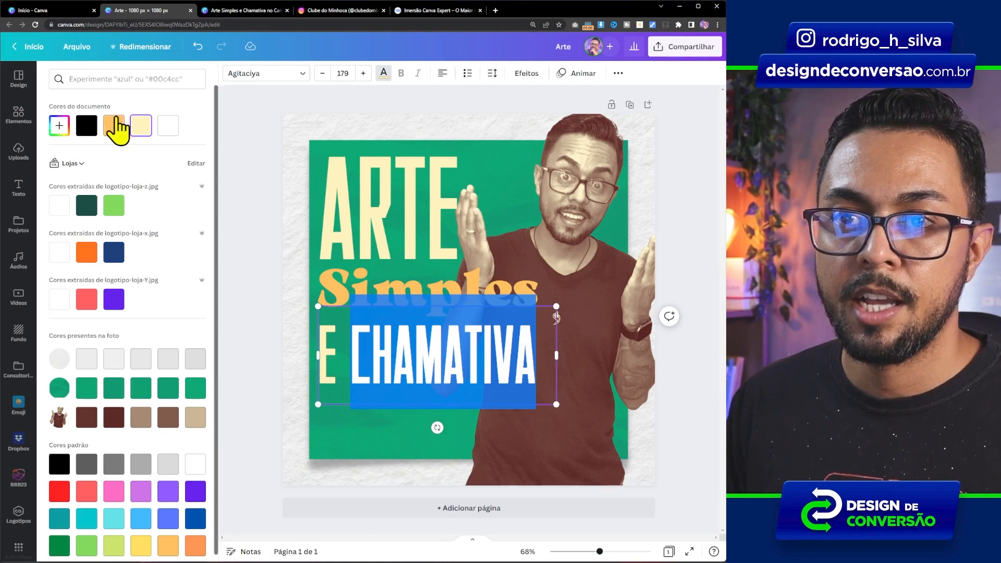
left_click(115, 126)
left_click(275, 215)
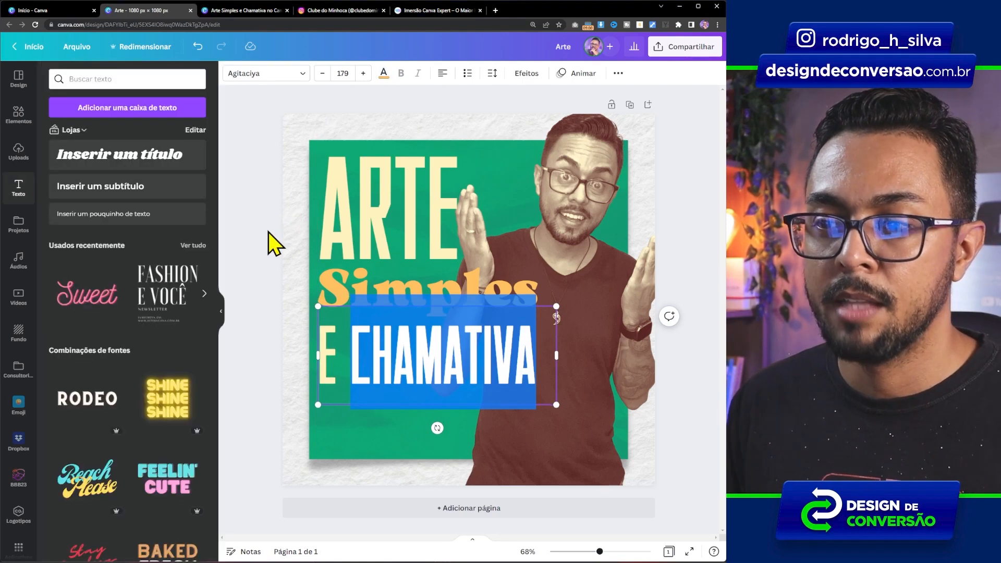
left_click(277, 219)
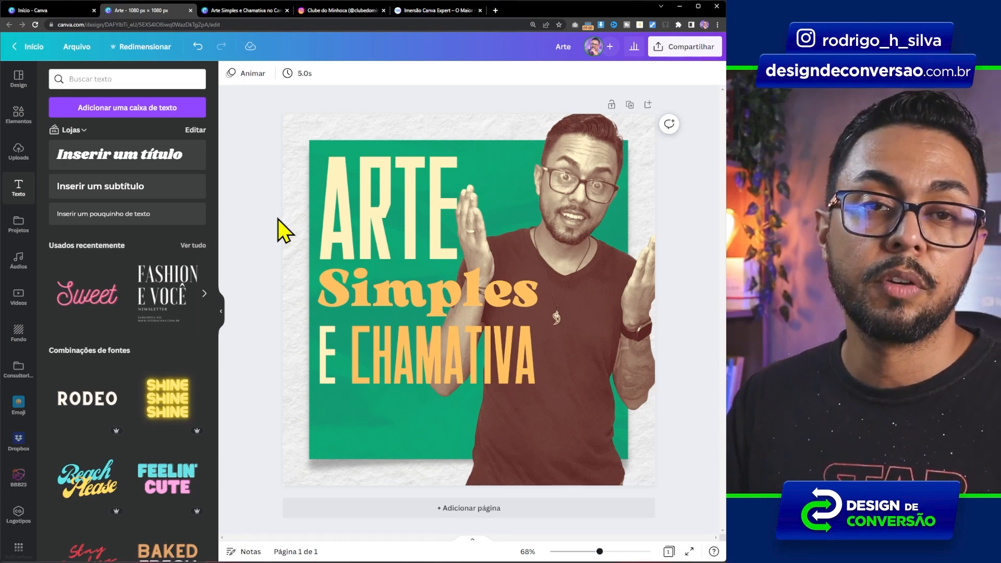
Check the text layout and colours of the Clube do Minhoca reference poster on Instagram, returning to the Canva design
left_click(336, 10)
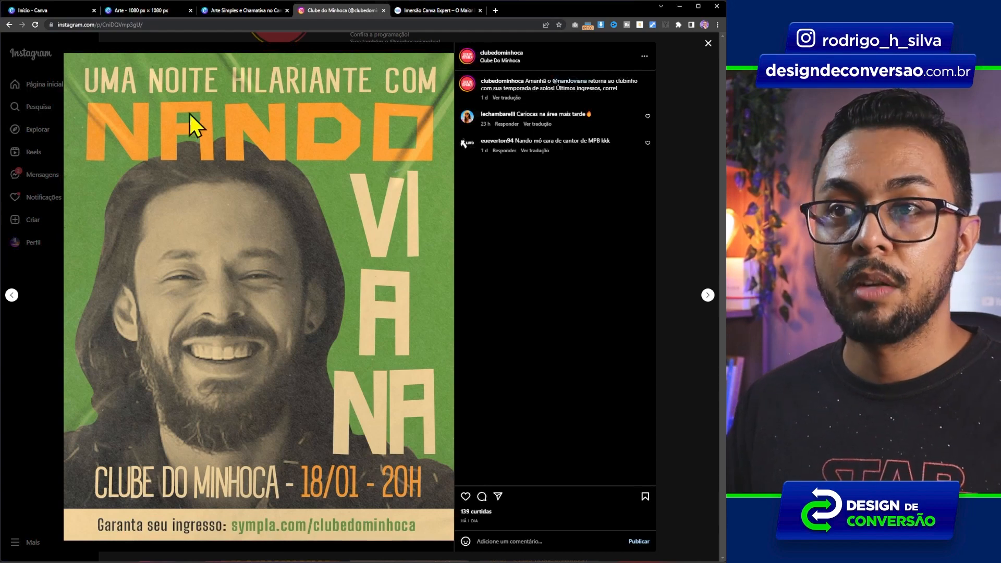
left_click(234, 11)
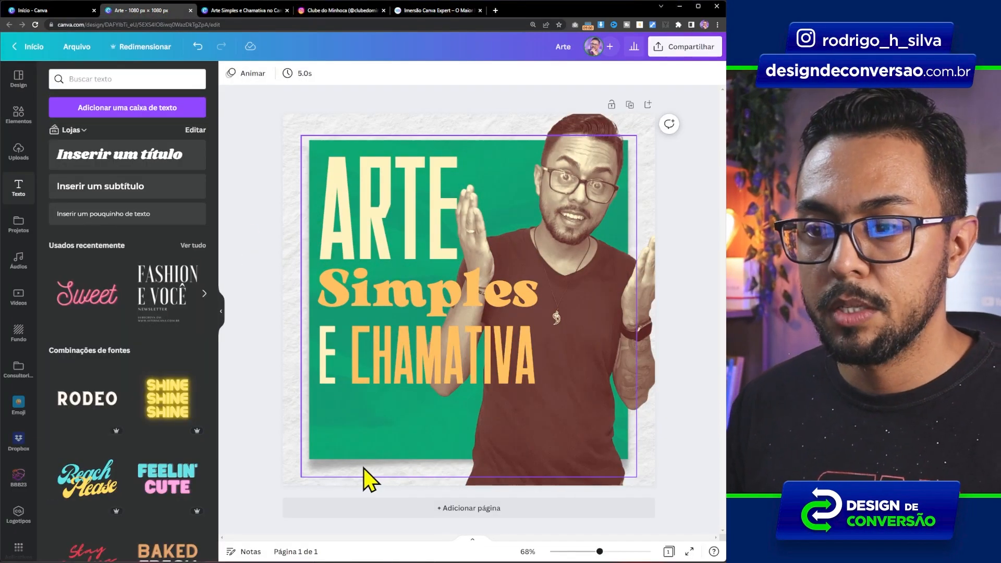
Add a text reading "Em Arte, Menos é mais sempre!" and set its font to Agitaciya
key("t")
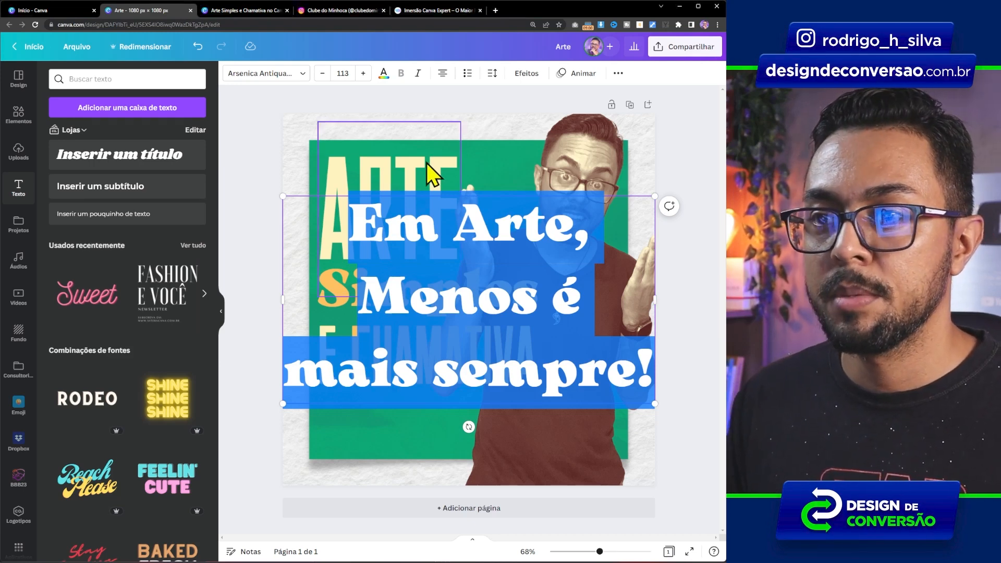
left_click(290, 80)
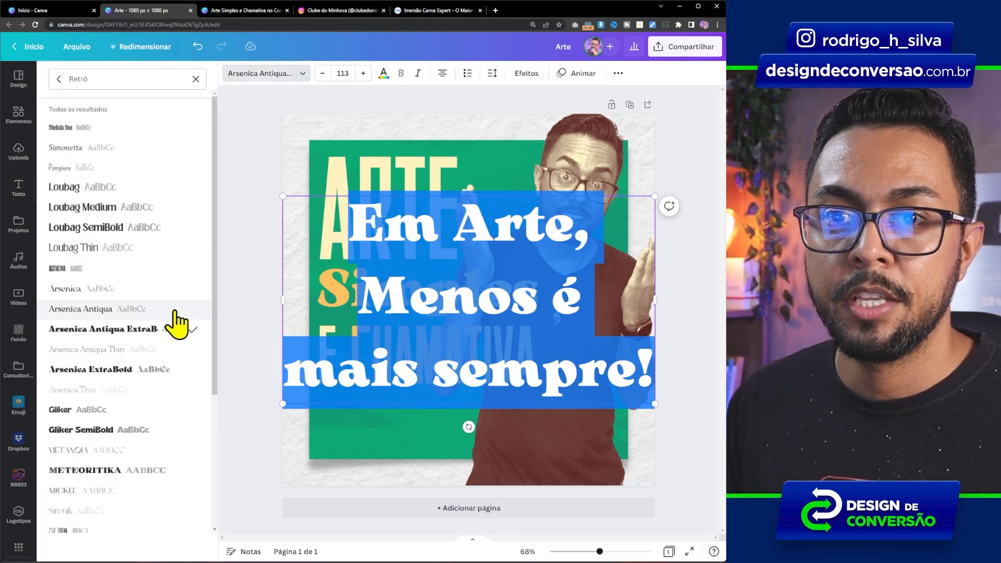
left_click(157, 269)
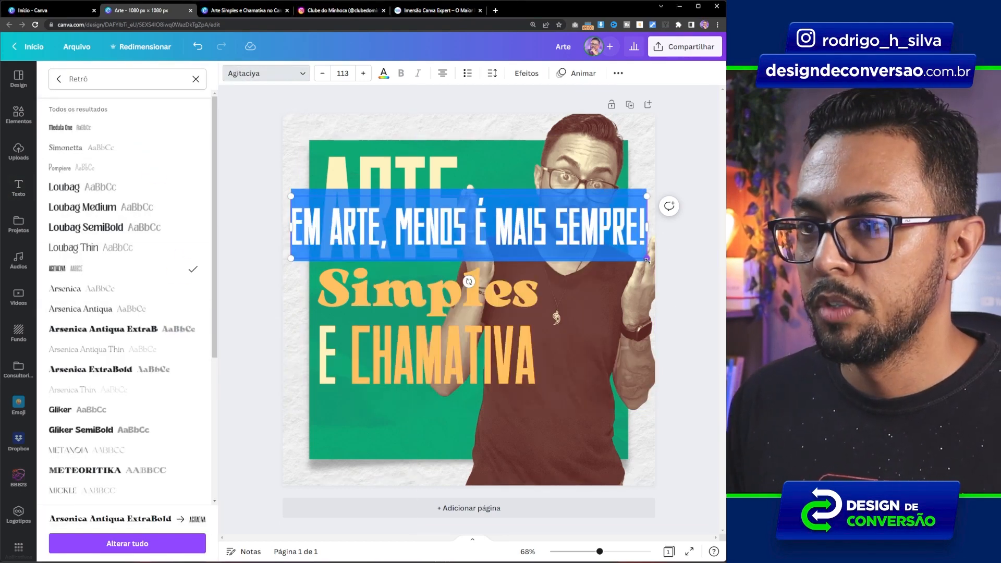
Shrink the tagline to font size 72,2 and place it near the green square's lower edge, left-aligned with the title
left_click_drag(647, 260, 518, 236)
left_click(259, 240)
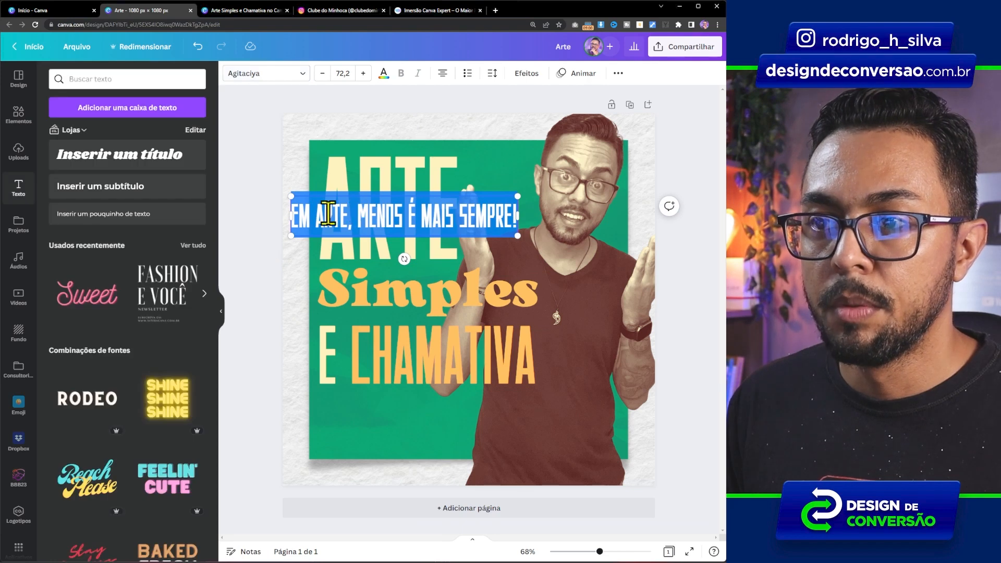
left_click(272, 203)
left_click_drag(344, 208, 370, 431)
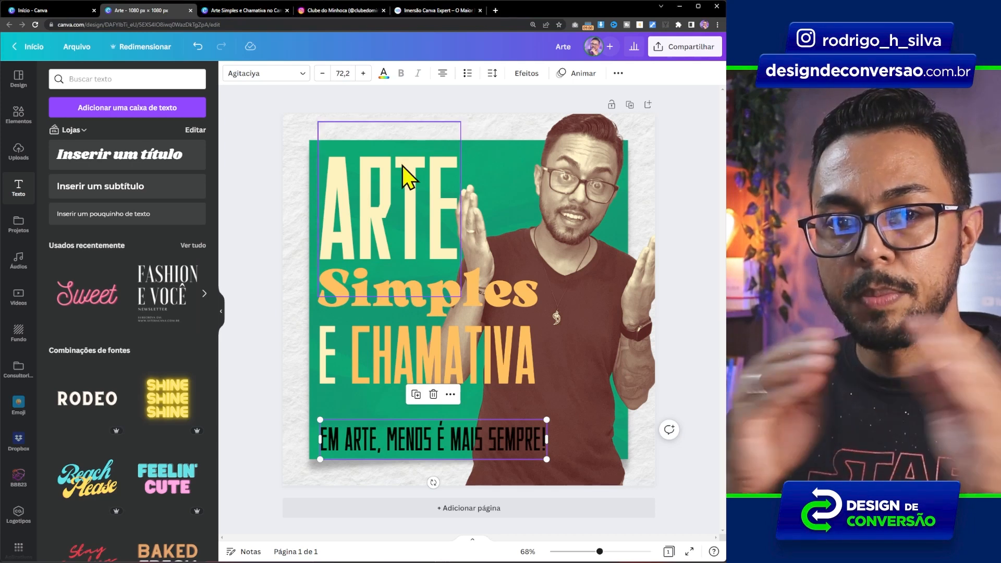
Set the tagline's letter spacing to 75 and shift it right so its left edge lines up with the title again
left_click(491, 73)
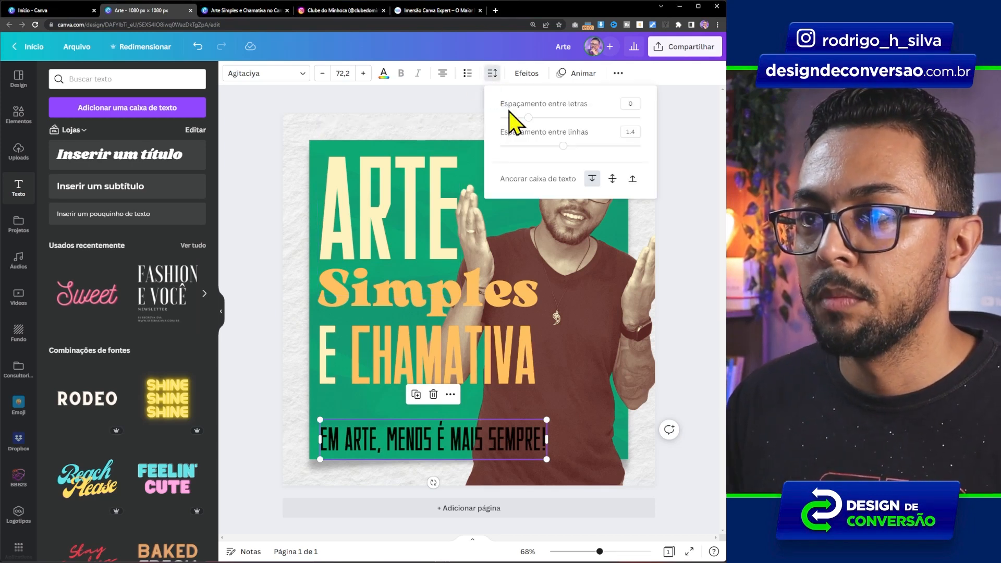
left_click_drag(529, 118, 539, 119)
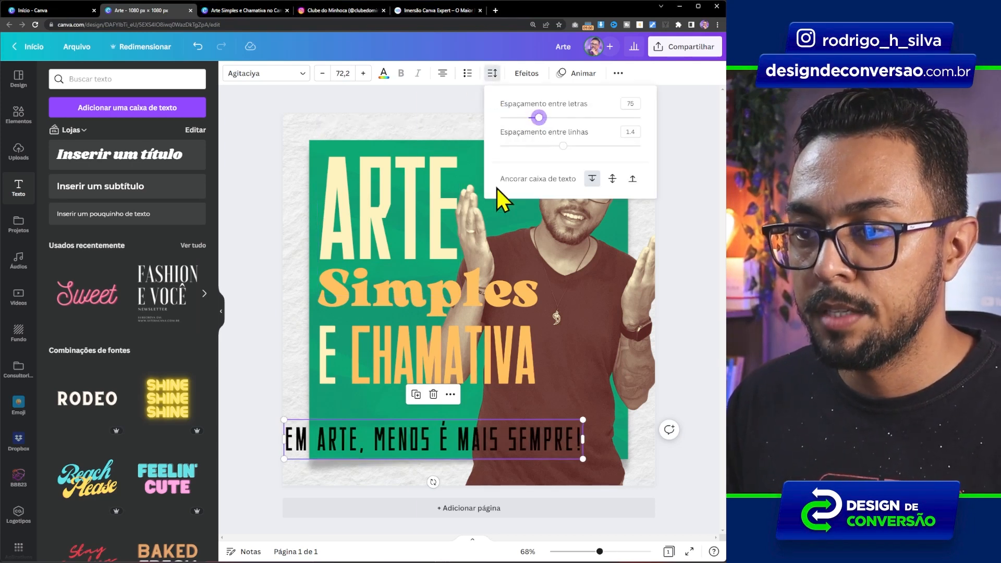
left_click(529, 429)
left_click_drag(529, 430, 542, 429)
Colour the tagline in the cream used for "ARTE" and its word "SEMPRE!" in the light orange of "Simples"
left_click(384, 76)
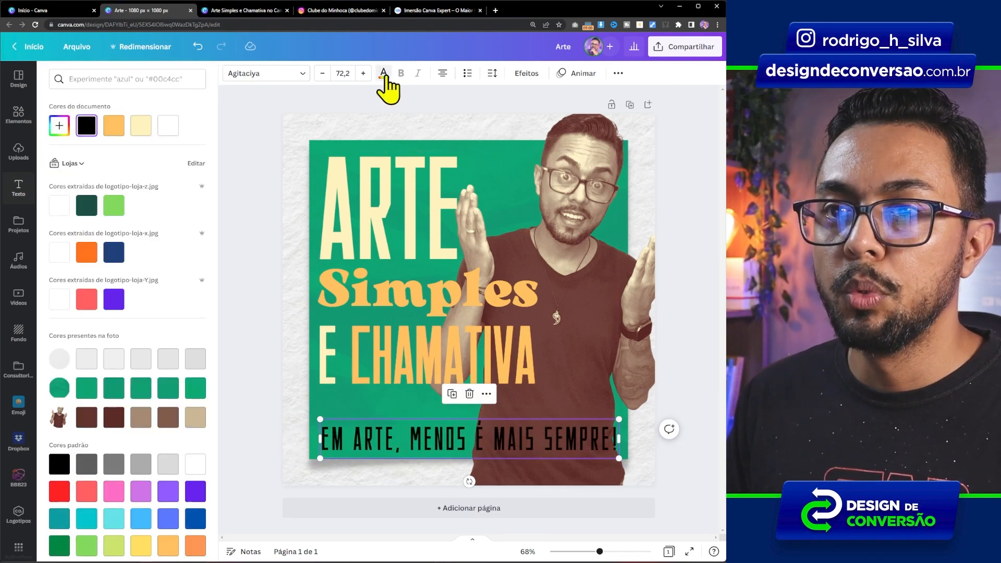
left_click(140, 128)
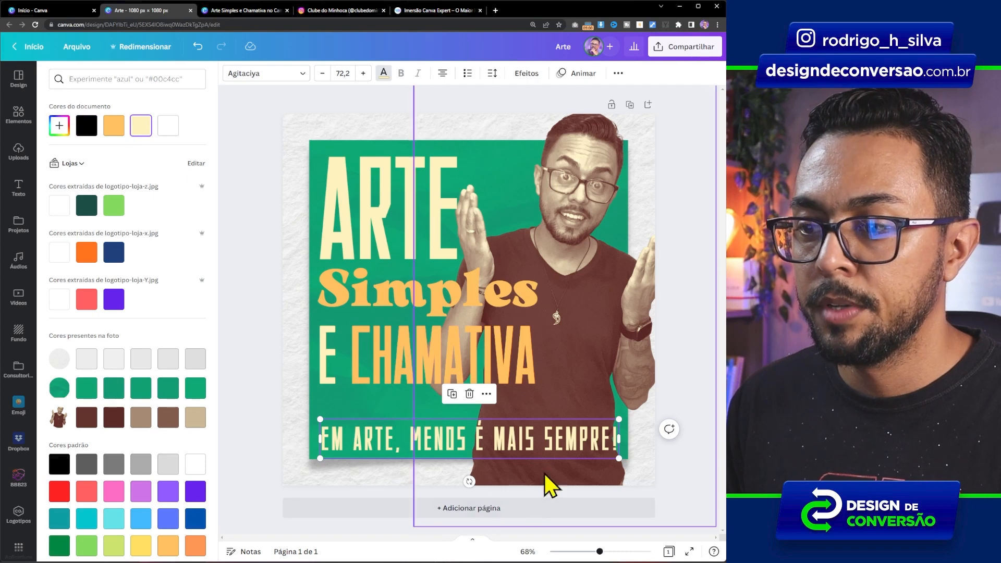
double_click(551, 441)
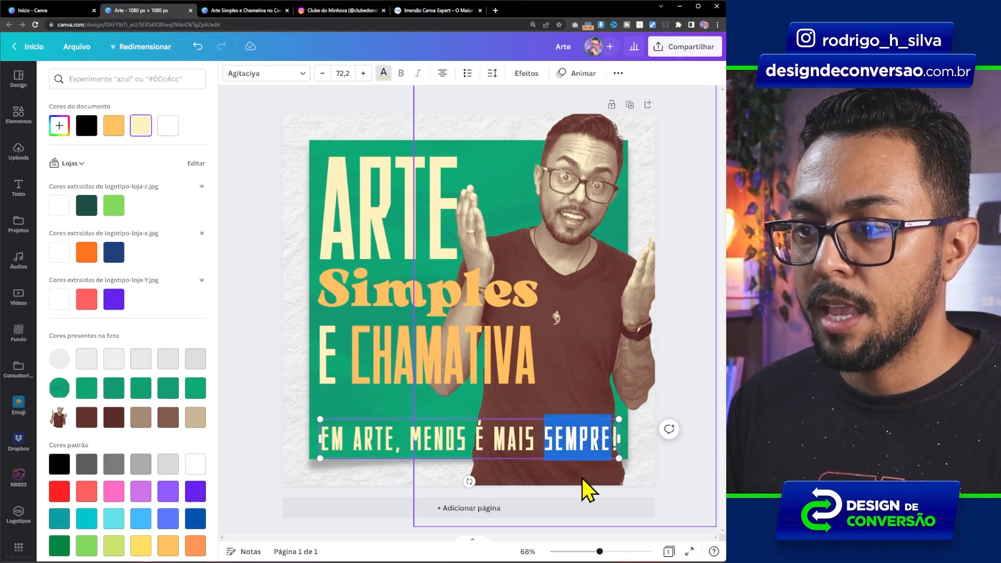
left_click(586, 439)
left_click_drag(543, 441, 617, 443)
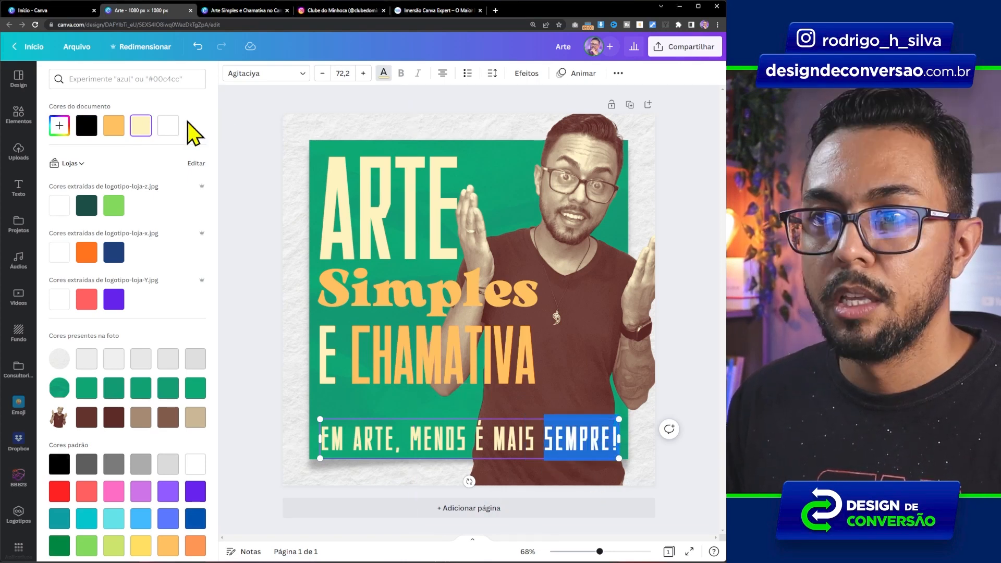
left_click(113, 126)
left_click(541, 443)
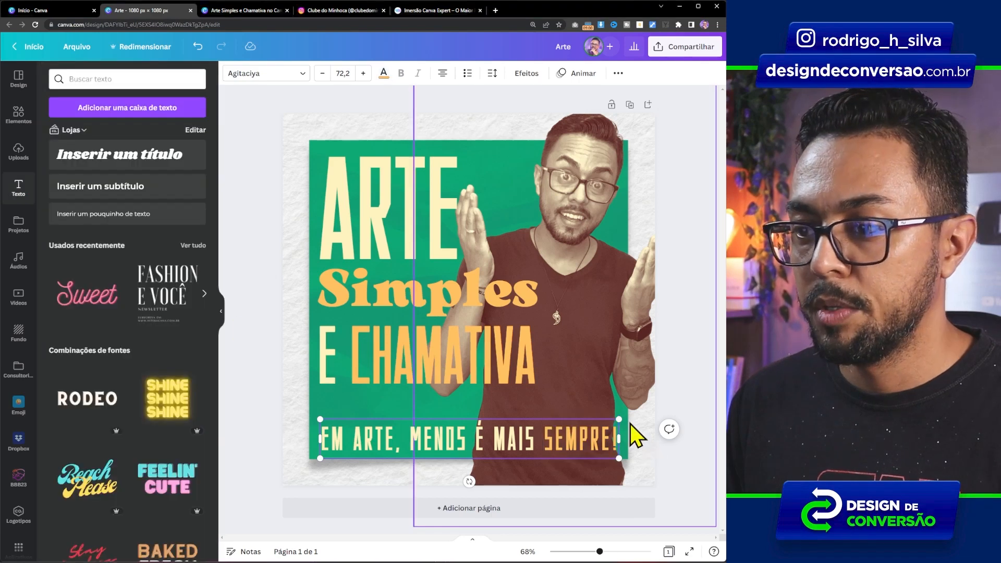
Reduce the tagline to font size 59,1 and shift all four text lines together slightly to the right within the green square
left_click_drag(619, 420, 566, 425)
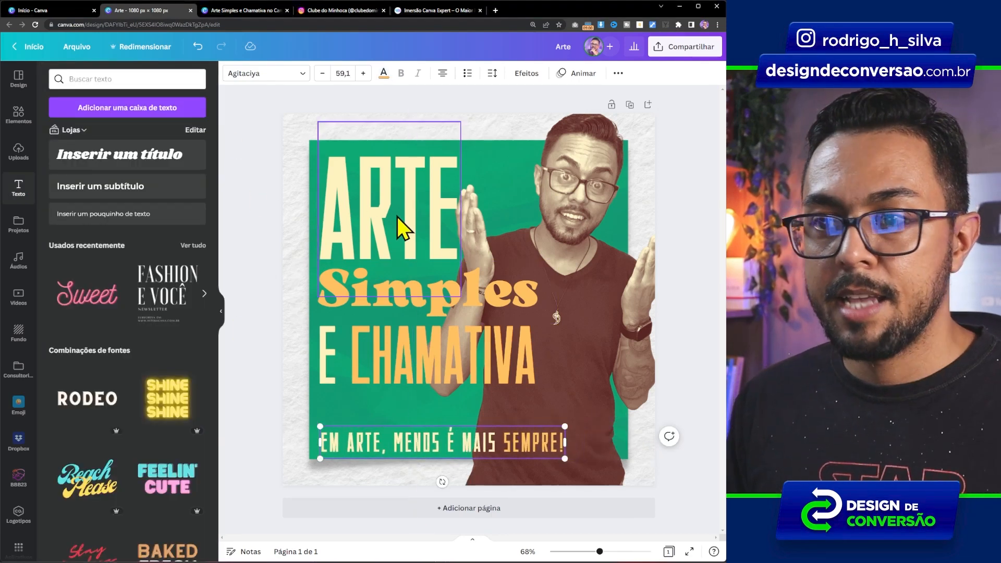
left_click(396, 216)
left_click(485, 294, "shift")
left_click(446, 365, "shift")
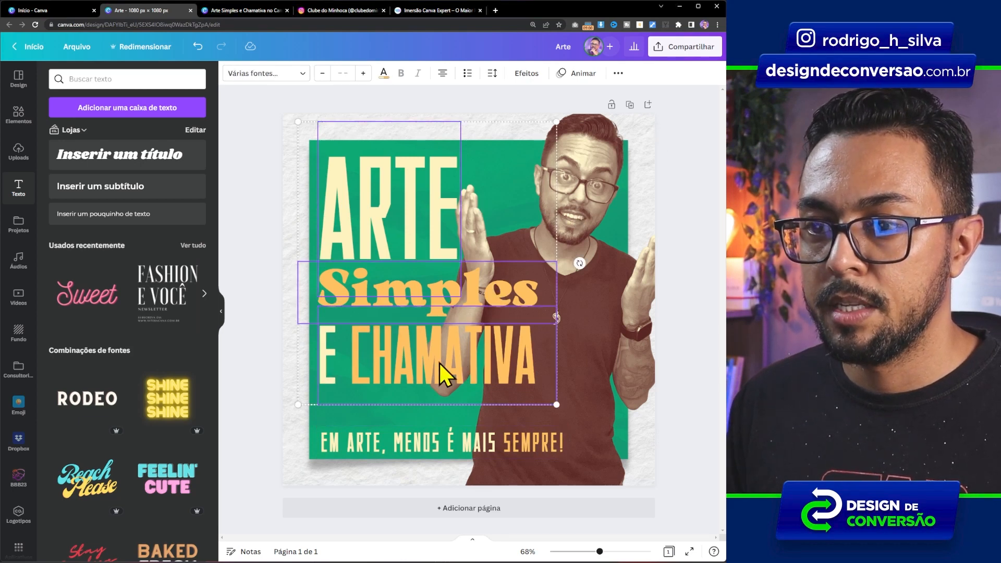
left_click(409, 438, "shift")
left_click_drag(409, 435, 418, 434)
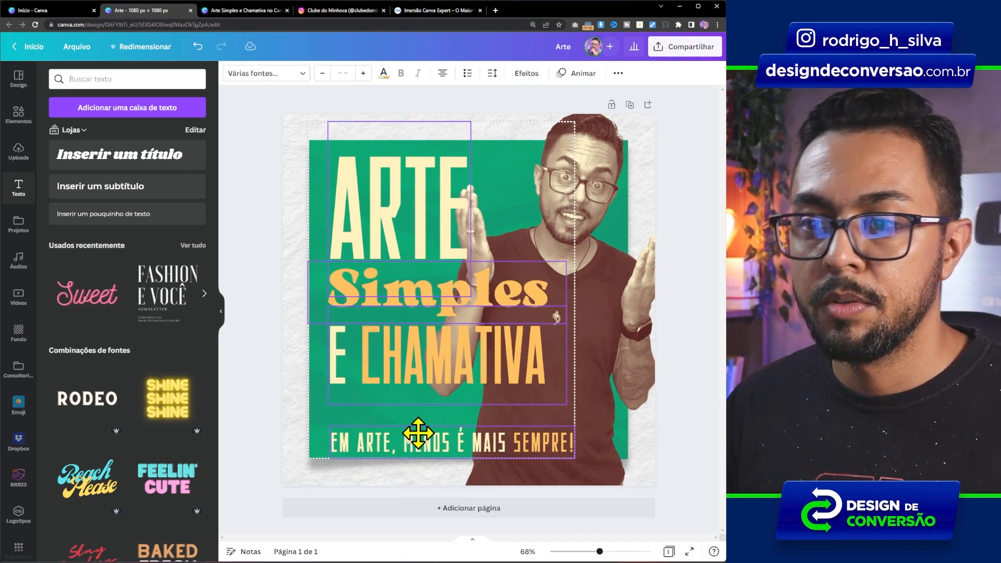
left_click(241, 233)
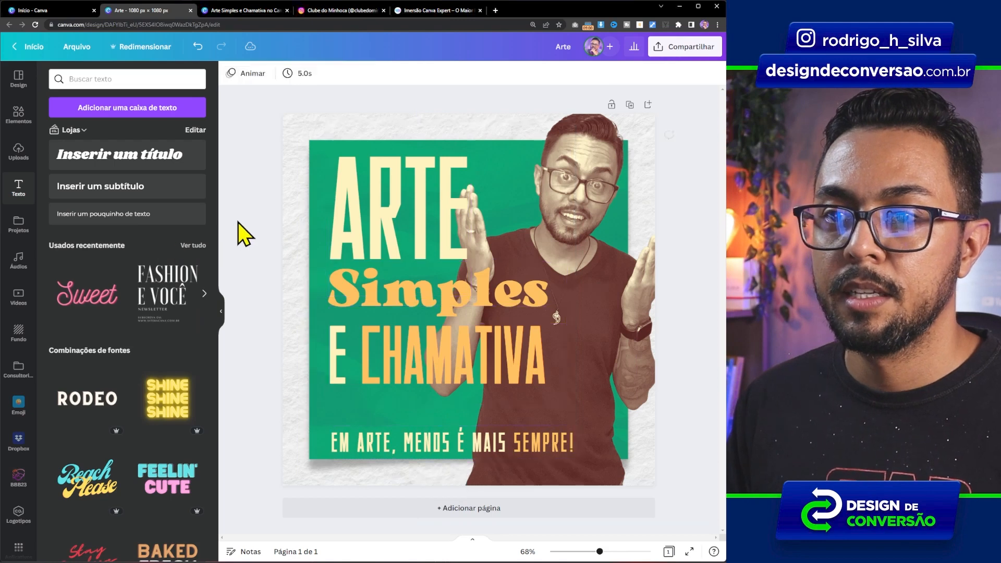
Nudge "ARTE" slightly down, and move "Simples" and "E CHAMATIVA" down together to keep the title lines evenly spaced
left_click(381, 206)
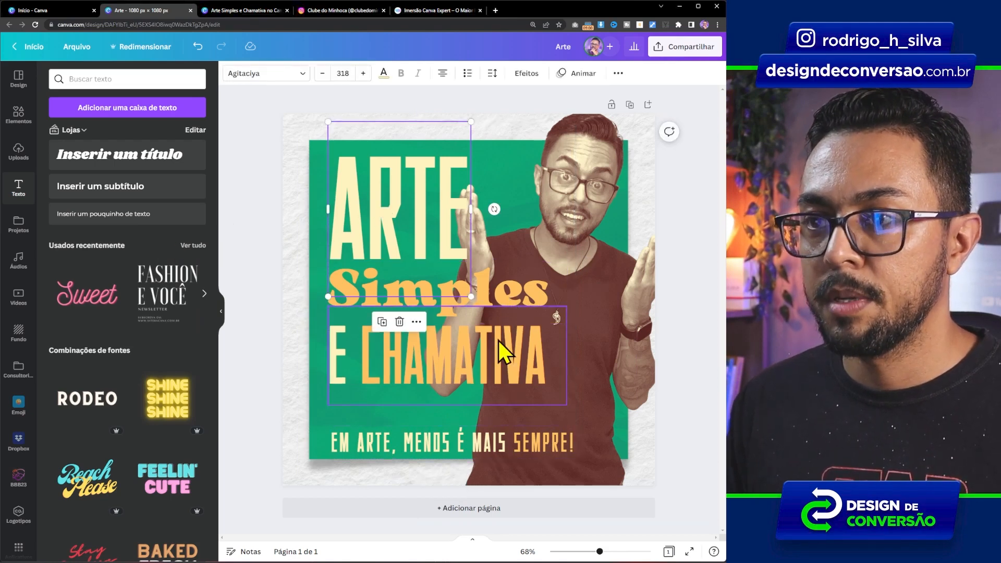
key("Escape")
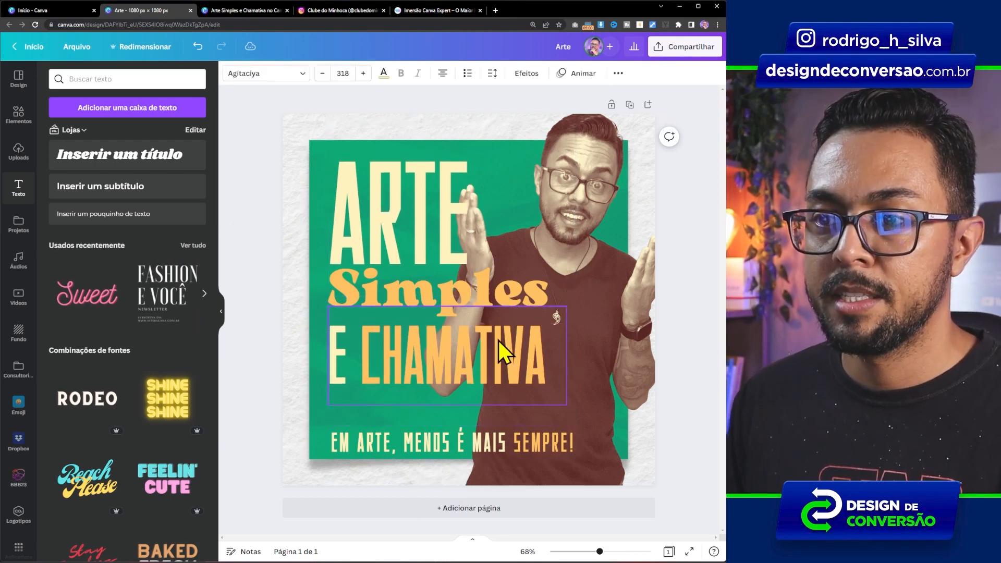
left_click(509, 306)
left_click(509, 359, "shift")
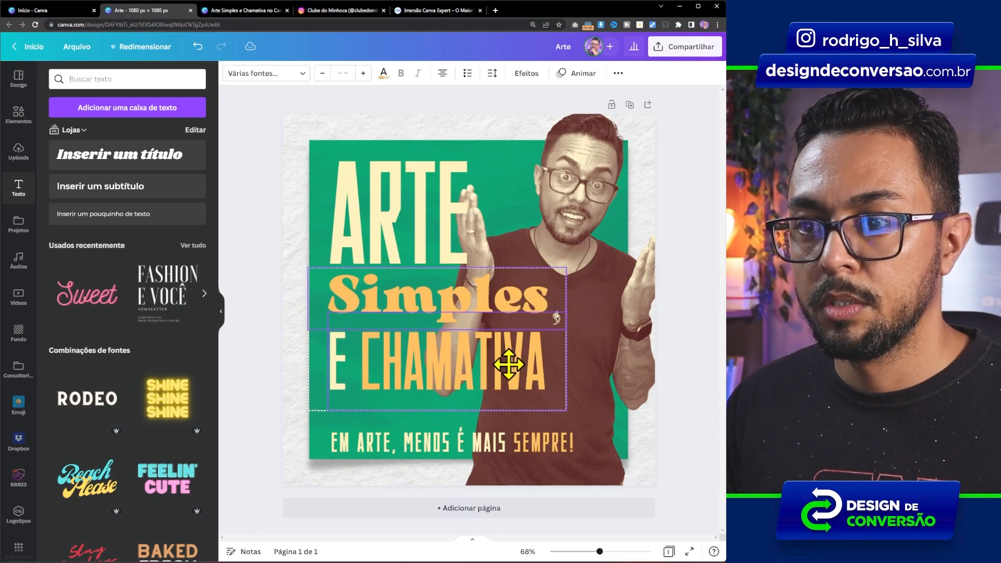
left_click(257, 259)
left_click(220, 319)
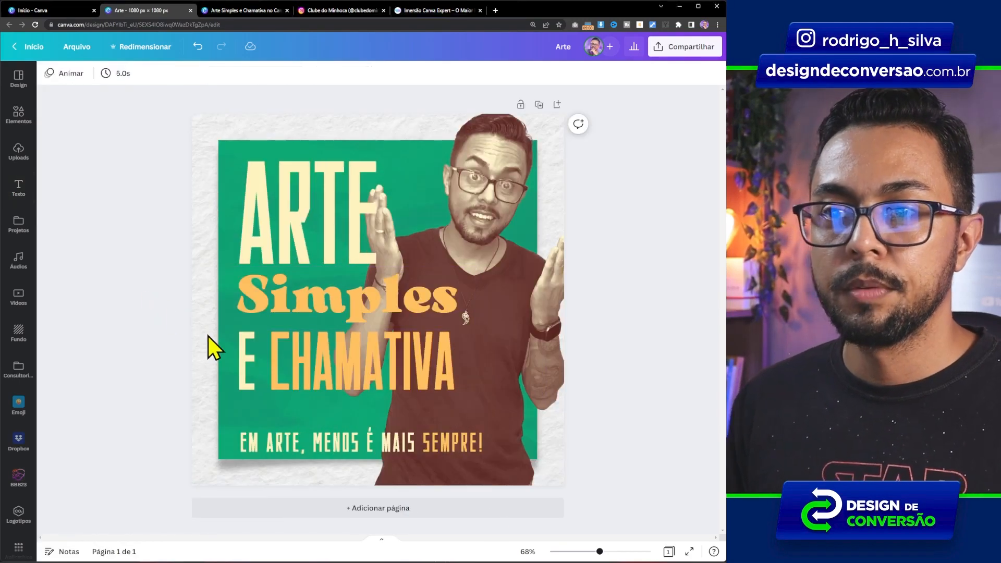
left_click_drag(600, 552, 604, 552)
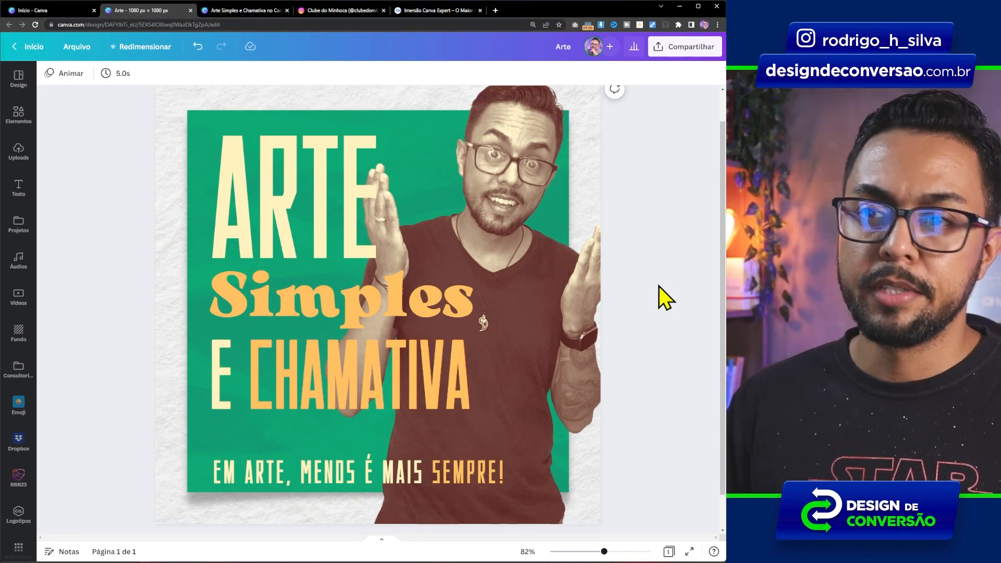
Switch to the Clube do Minhoca profile on Instagram, browse its posters and open the "Agenda da Semana" collage post
left_click(331, 11)
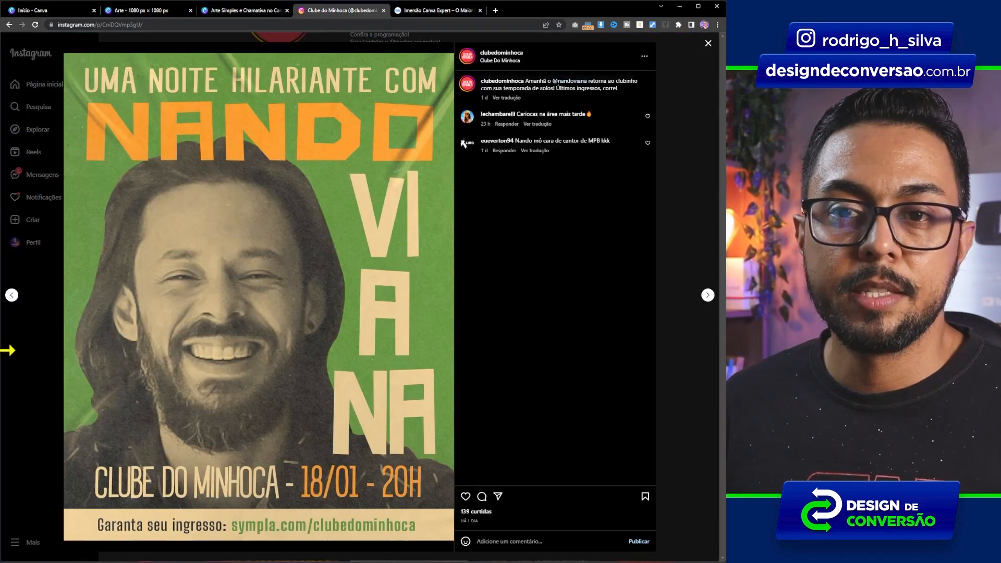
left_click(46, 416)
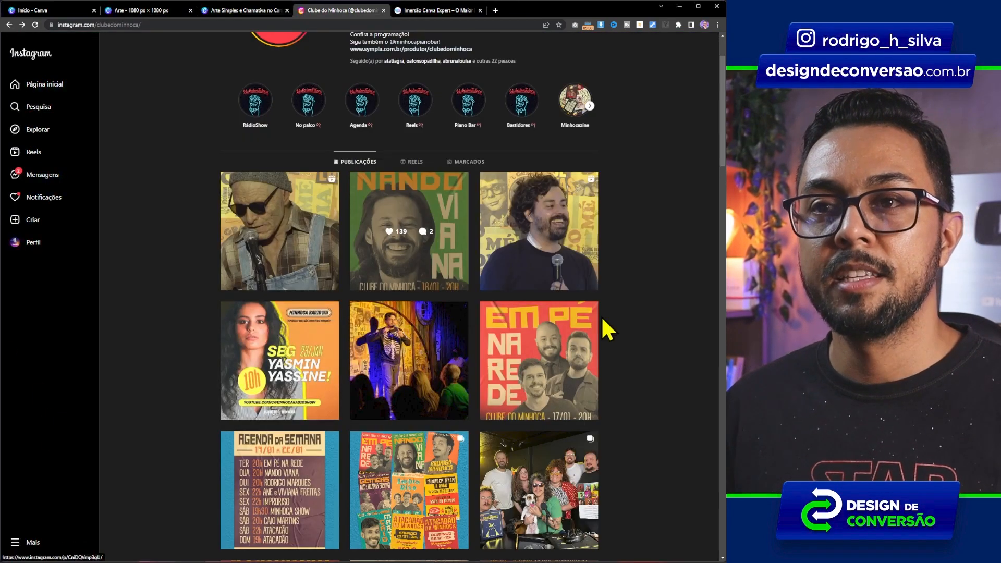
scroll(603, 328, "down", 2)
scroll(457, 358, "down", 3)
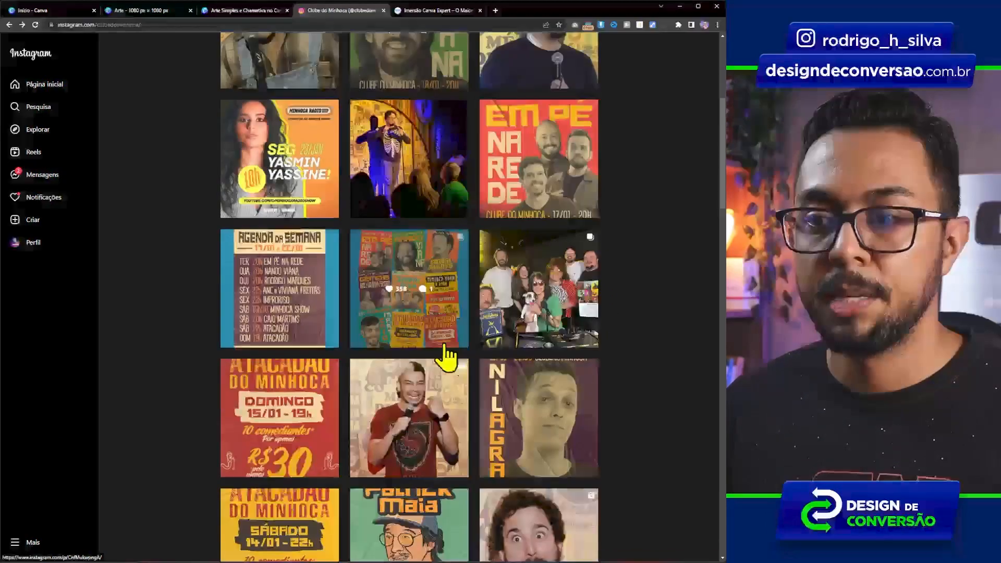
left_click(372, 257)
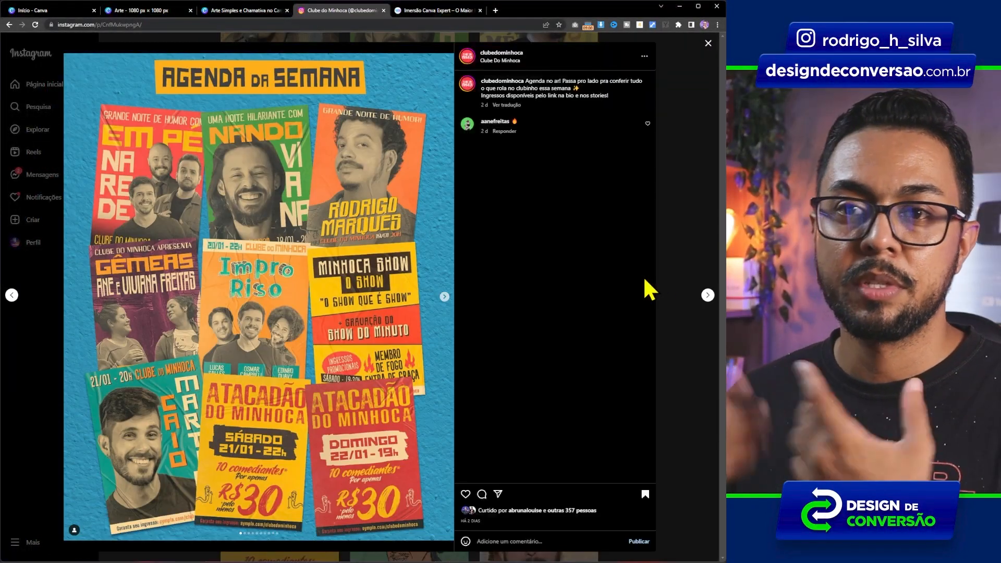